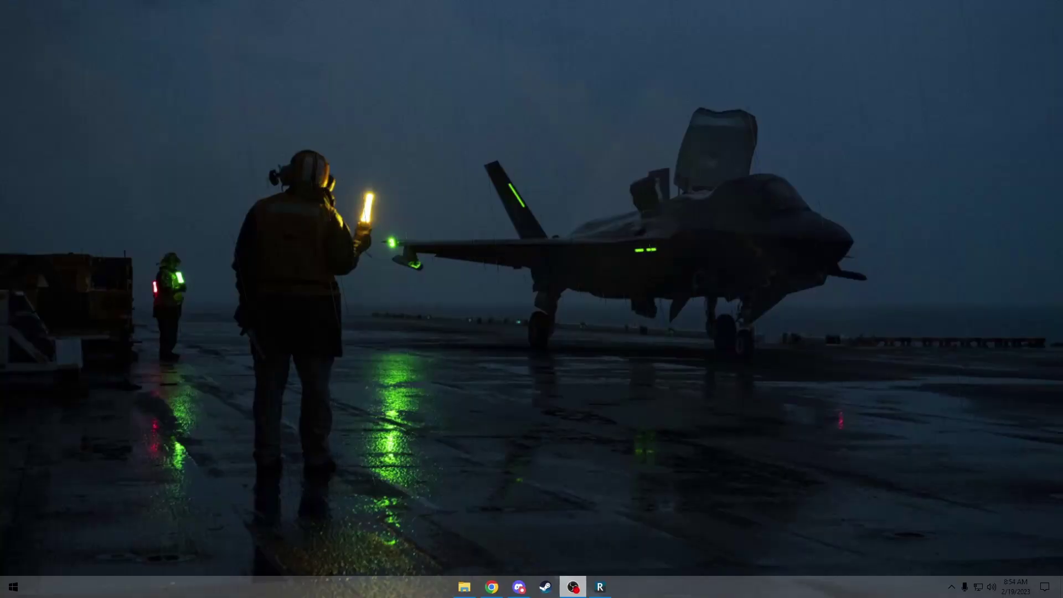
Step: Maximize Chrome's Thunderstore r2modman page, then switch to r2modman's game selection screen
{"action": "left_click", "coordinate": [491, 587]}
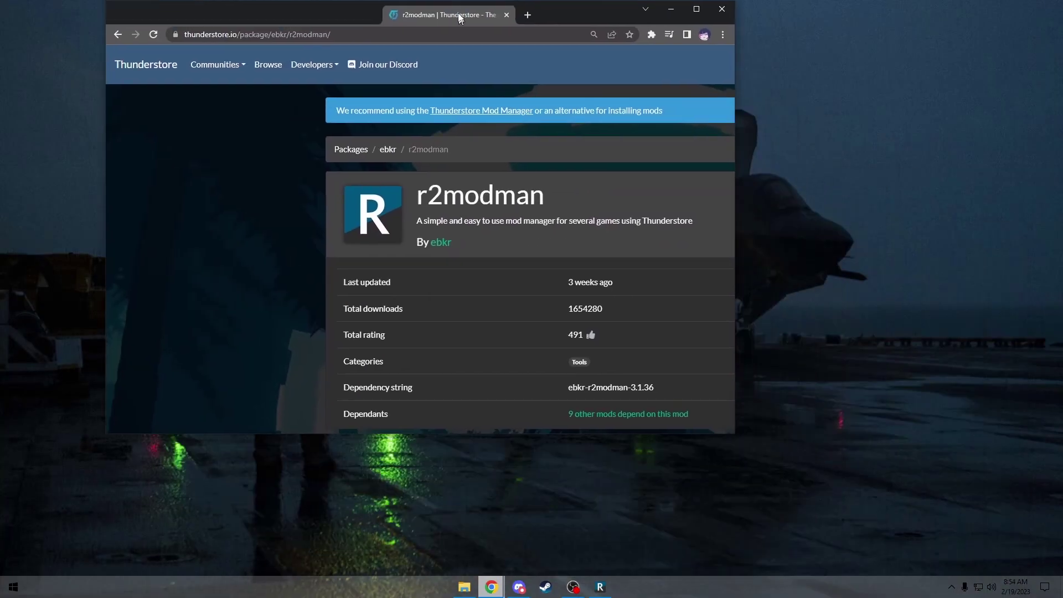
{"action": "double_click", "coordinate": [459, 18]}
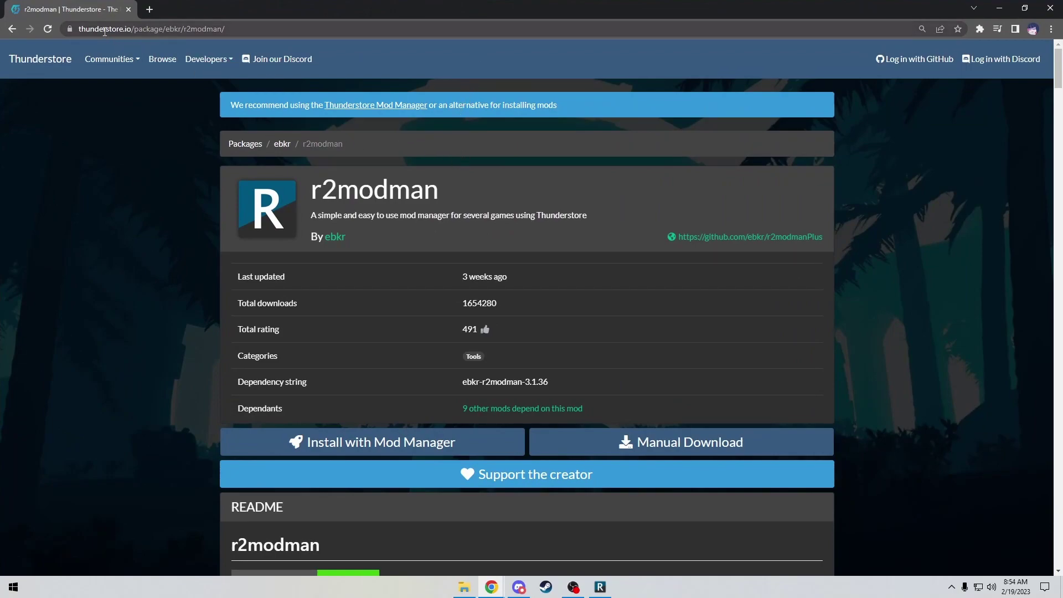
{"action": "left_click", "coordinate": [600, 587]}
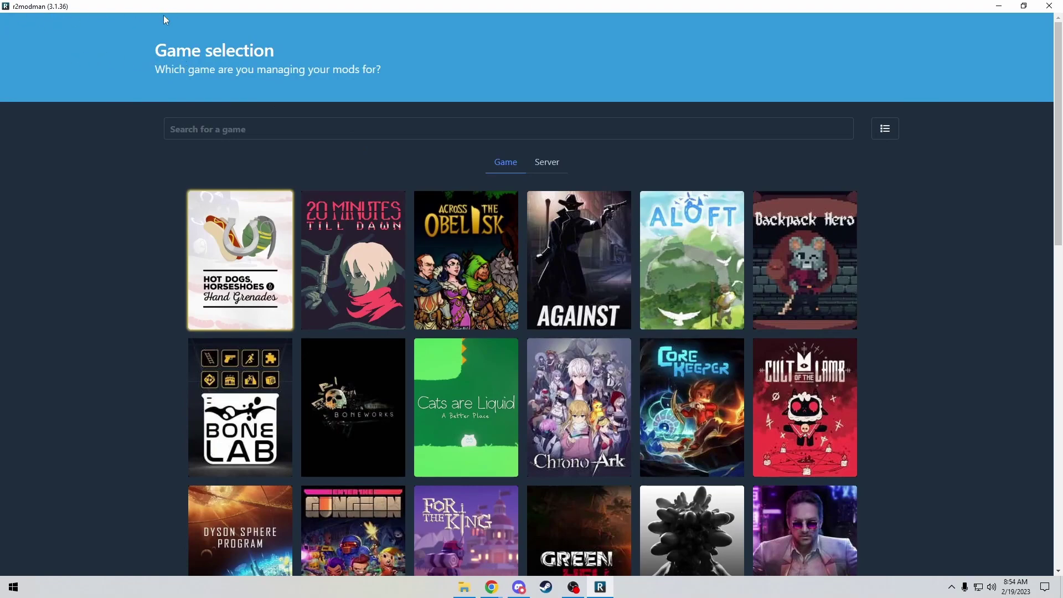
Step: Pick Hot Dogs, Horseshoes & Hand Grenades, then create and load the profile 'H3MP testtt'
{"action": "left_click", "coordinate": [229, 244]}
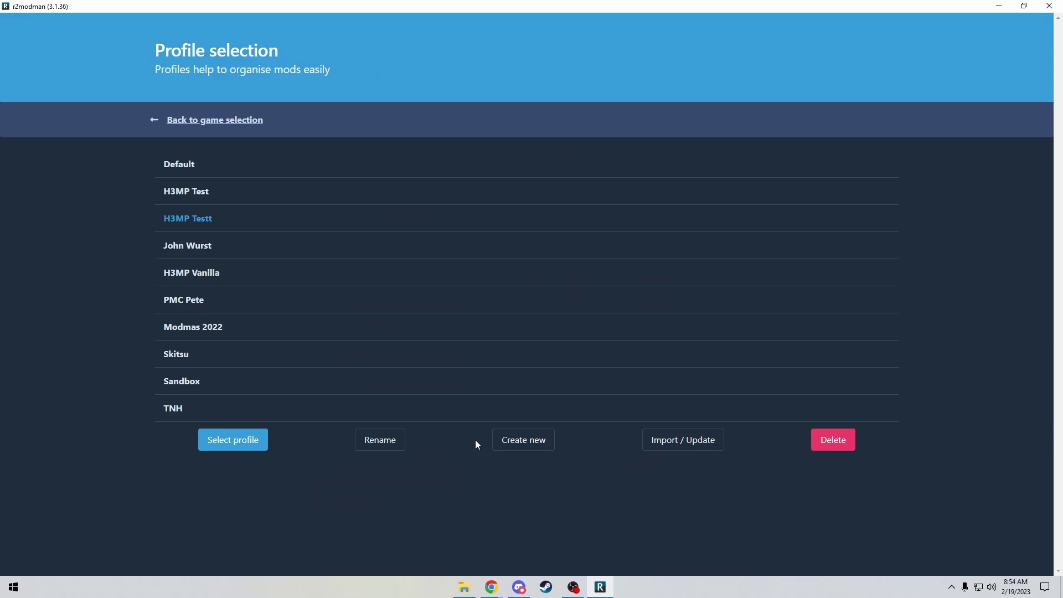
{"action": "left_click", "coordinate": [525, 442]}
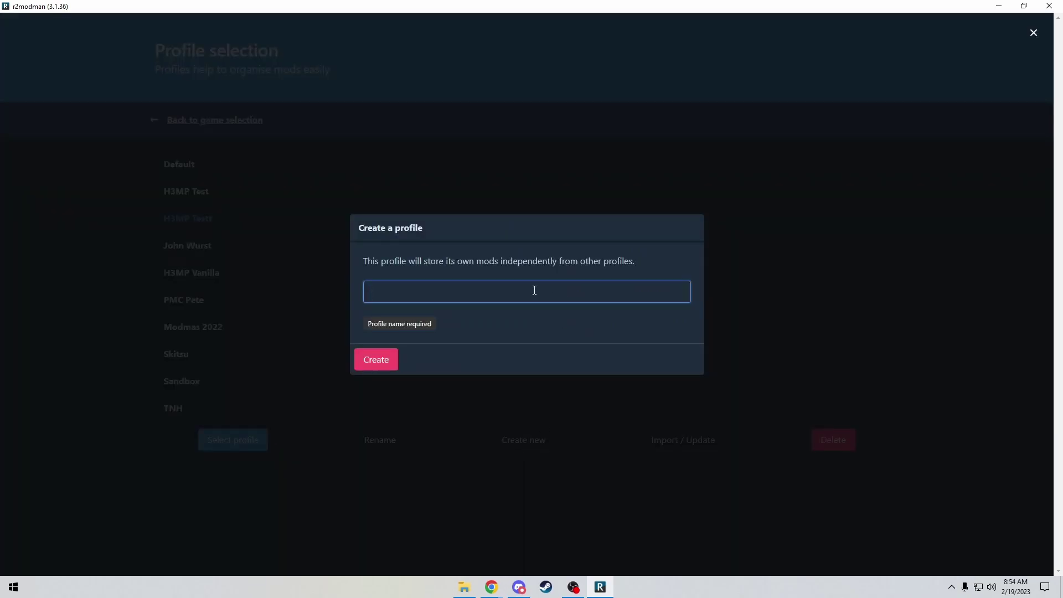
{"action": "type", "text": "H"}
{"action": "key", "text": "BackSpace"}
{"action": "type", "text": "H3"}
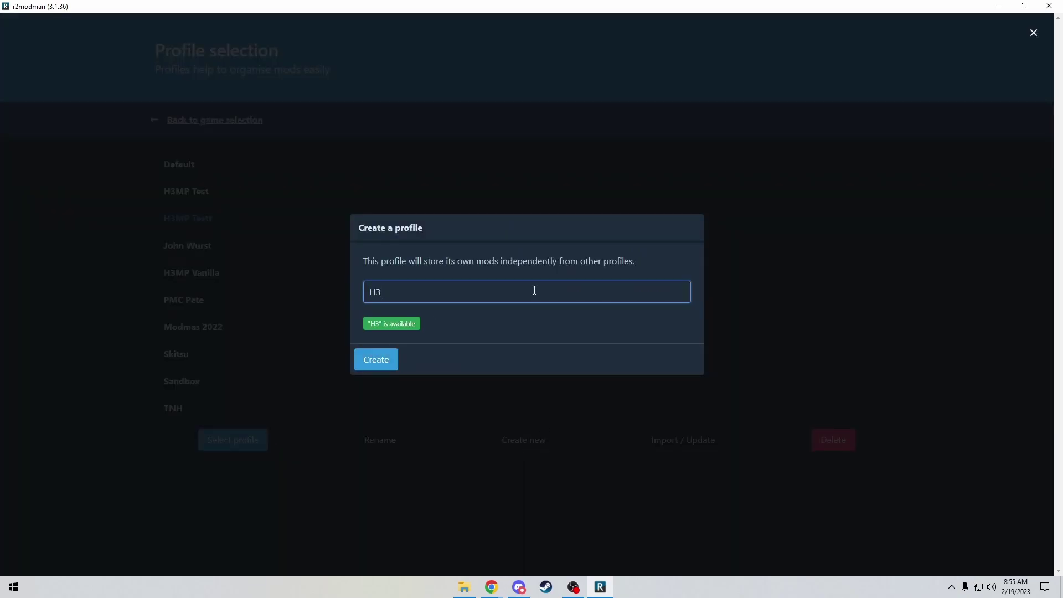
{"action": "type", "text": "MP testtt"}
{"action": "left_click", "coordinate": [370, 362]}
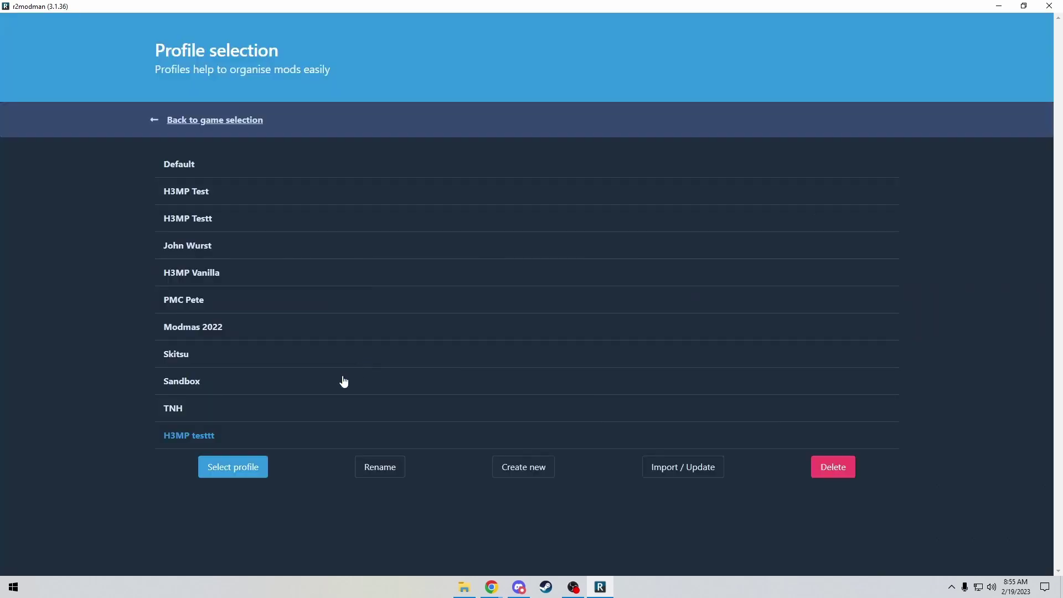
{"action": "left_click", "coordinate": [231, 473]}
Step: Search online for h3mp and install H3MP 1.0.5 with BepInExPack_H3VR, then check Installed
{"action": "left_click", "coordinate": [177, 143]}
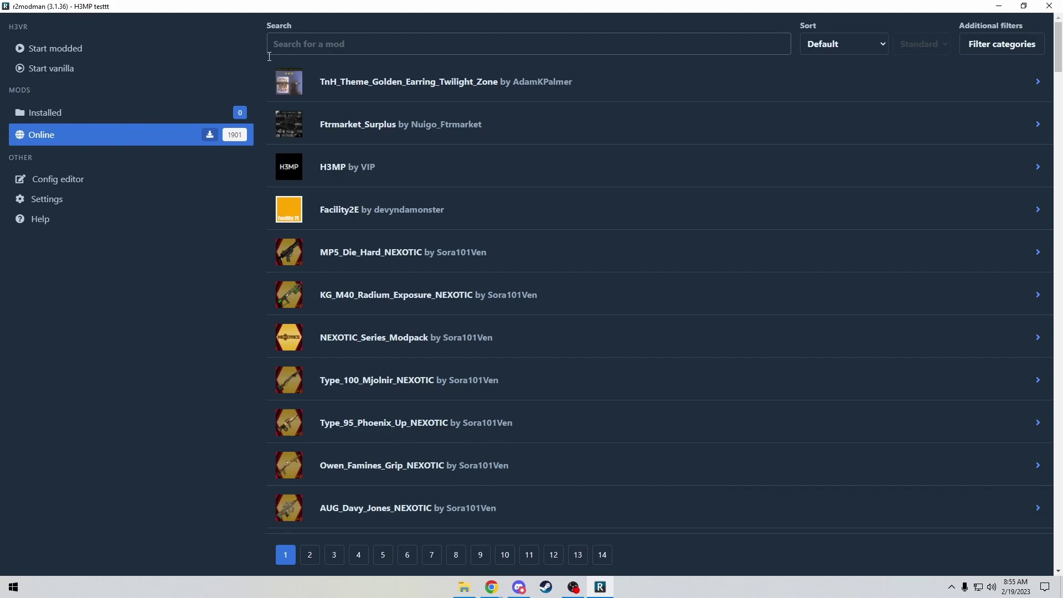
{"action": "left_click", "coordinate": [340, 44]}
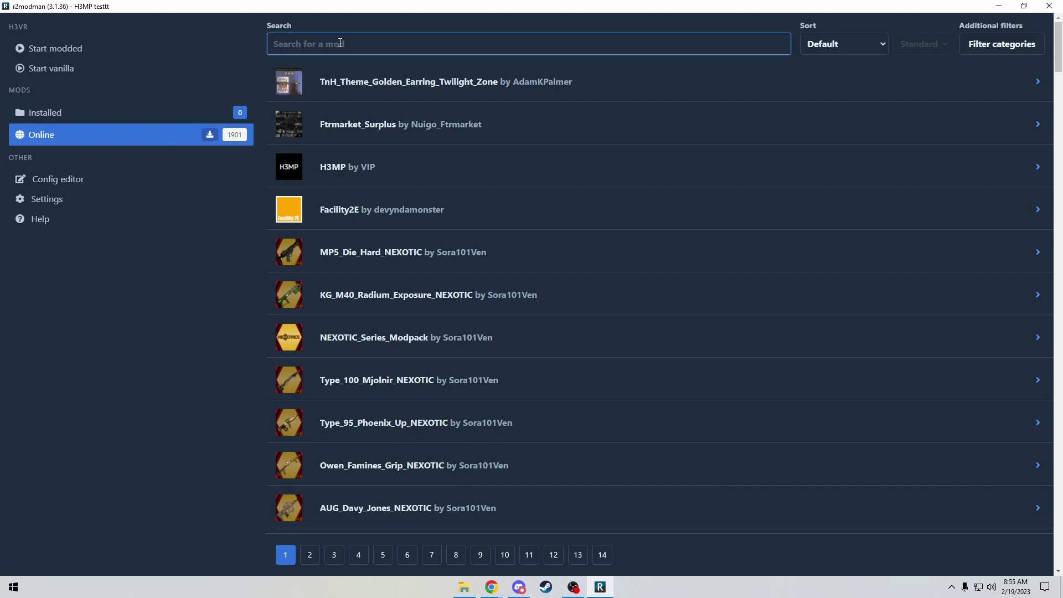
{"action": "type", "text": "h3mp"}
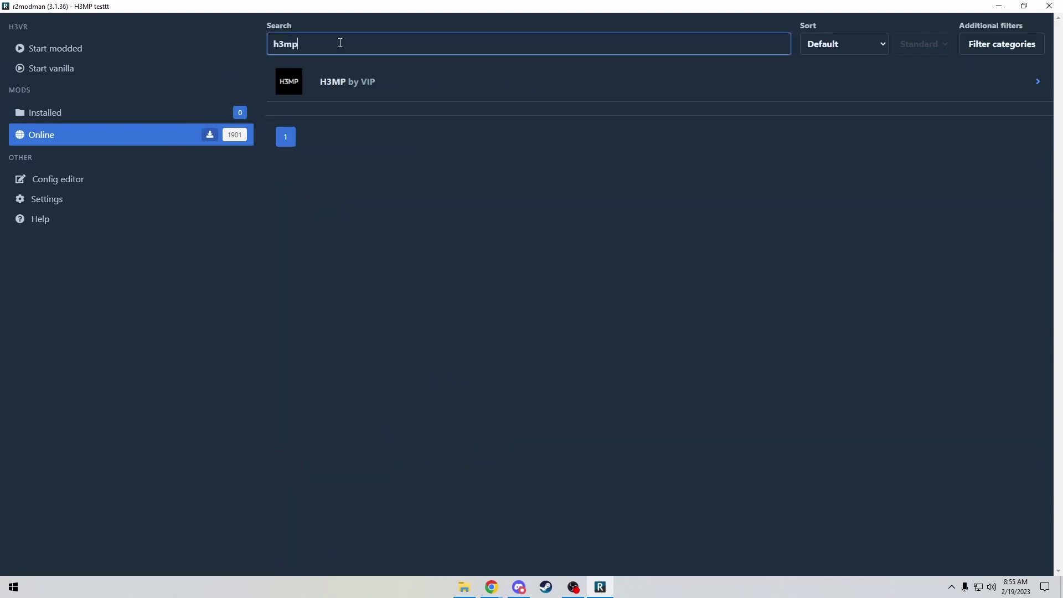
{"action": "left_click", "coordinate": [370, 75]}
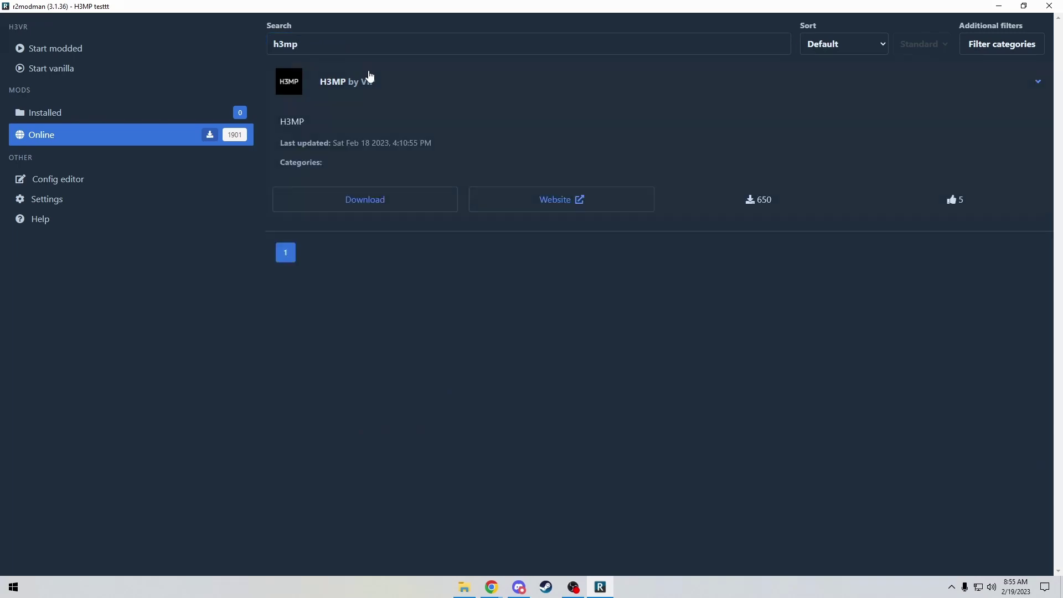
{"action": "left_click", "coordinate": [386, 201]}
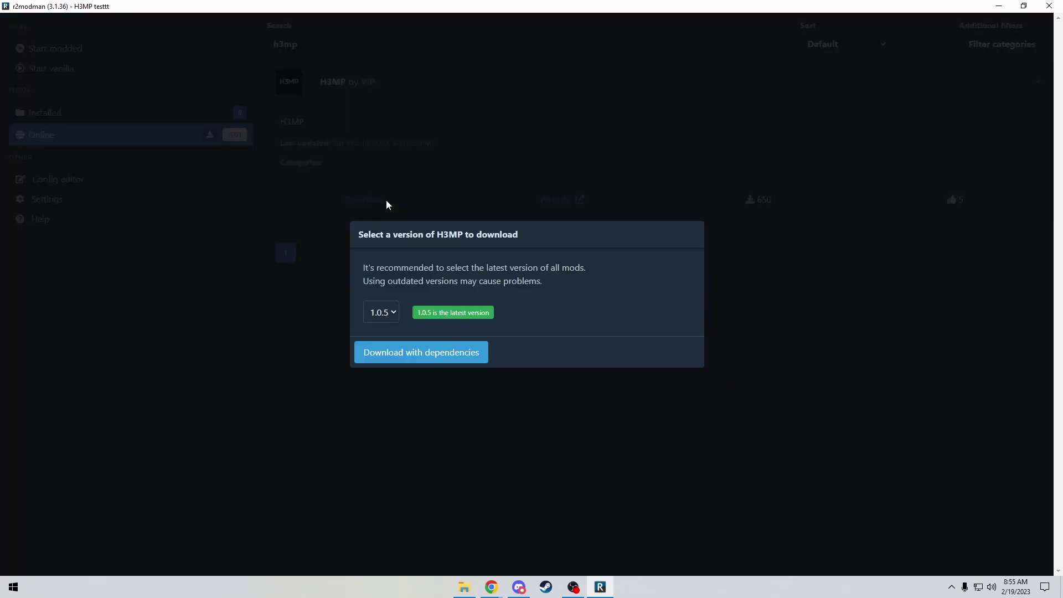
{"action": "left_click", "coordinate": [411, 361]}
{"action": "left_click", "coordinate": [206, 111]}
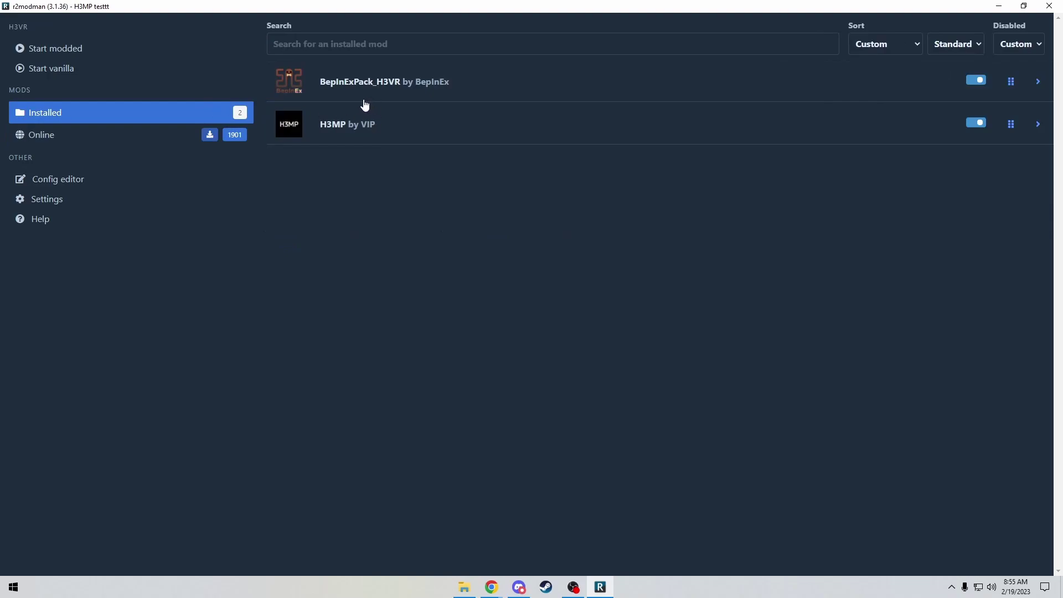
Step: Launch H3VR modded to load H3MP, then close the BepInEx console and game window
{"action": "left_click", "coordinate": [101, 47]}
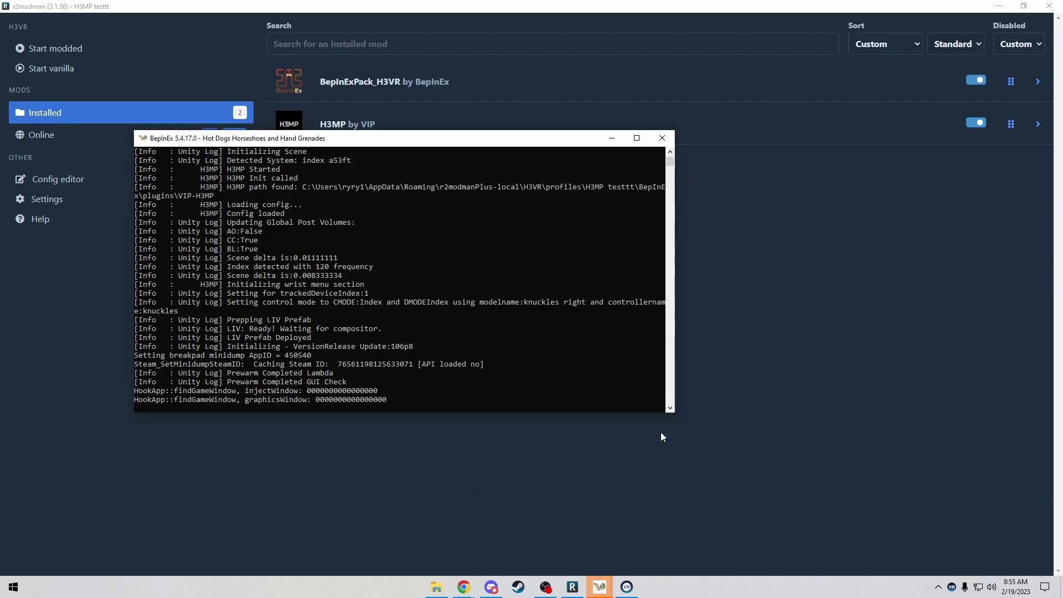
{"action": "right_click", "coordinate": [572, 587]}
{"action": "right_click", "coordinate": [599, 587]}
{"action": "left_click", "coordinate": [598, 561]}
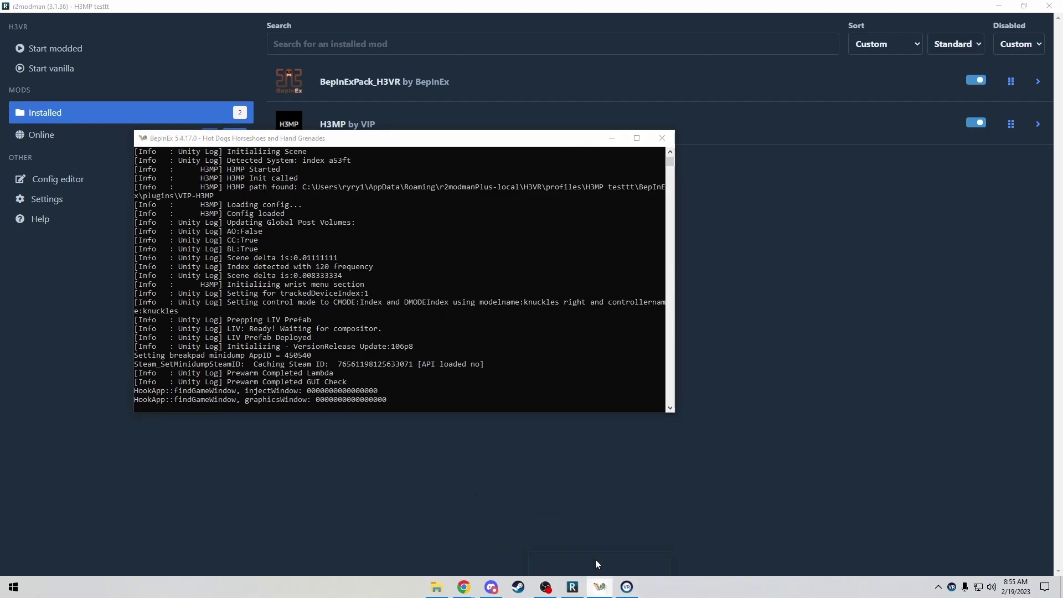
{"action": "right_click", "coordinate": [610, 587]}
{"action": "left_click", "coordinate": [602, 567]}
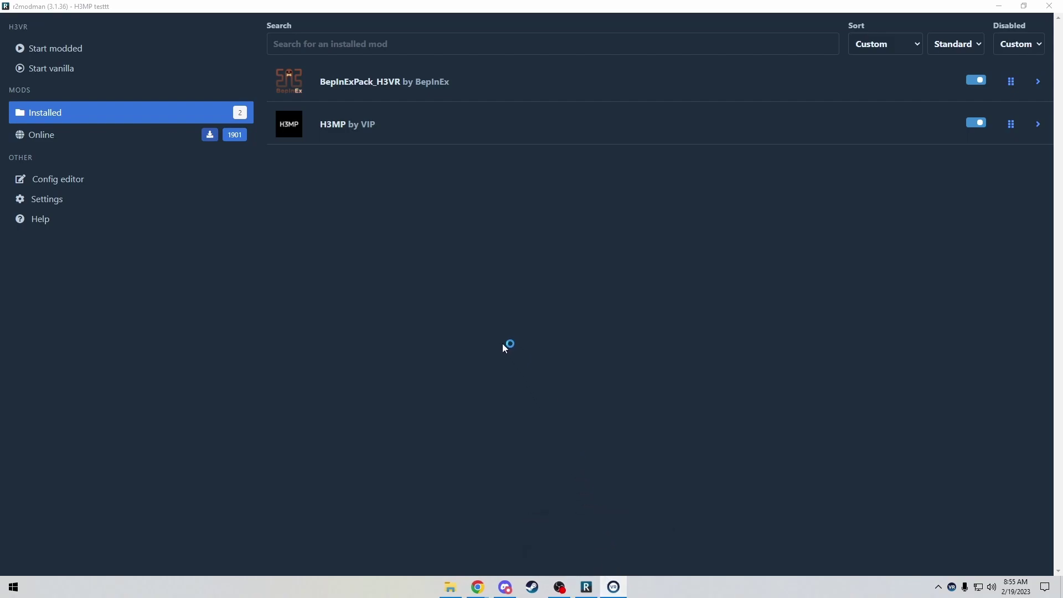
Step: Find H3MP's Config.json with an h3mp search in the Config editor and open it in Notepad
{"action": "left_click", "coordinate": [111, 185]}
{"action": "left_click", "coordinate": [382, 181]}
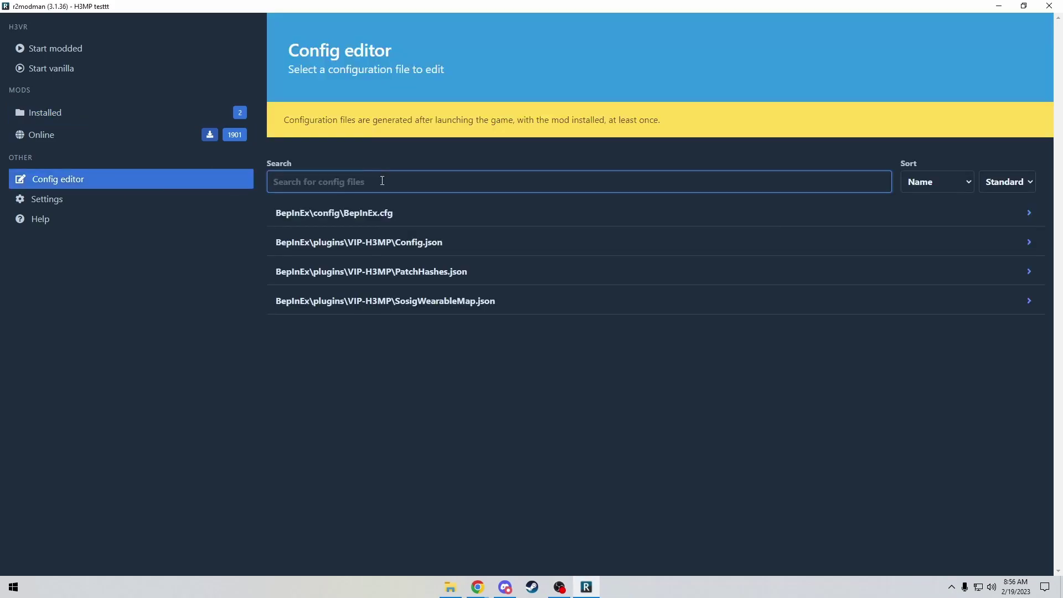
{"action": "type", "text": "h3mp"}
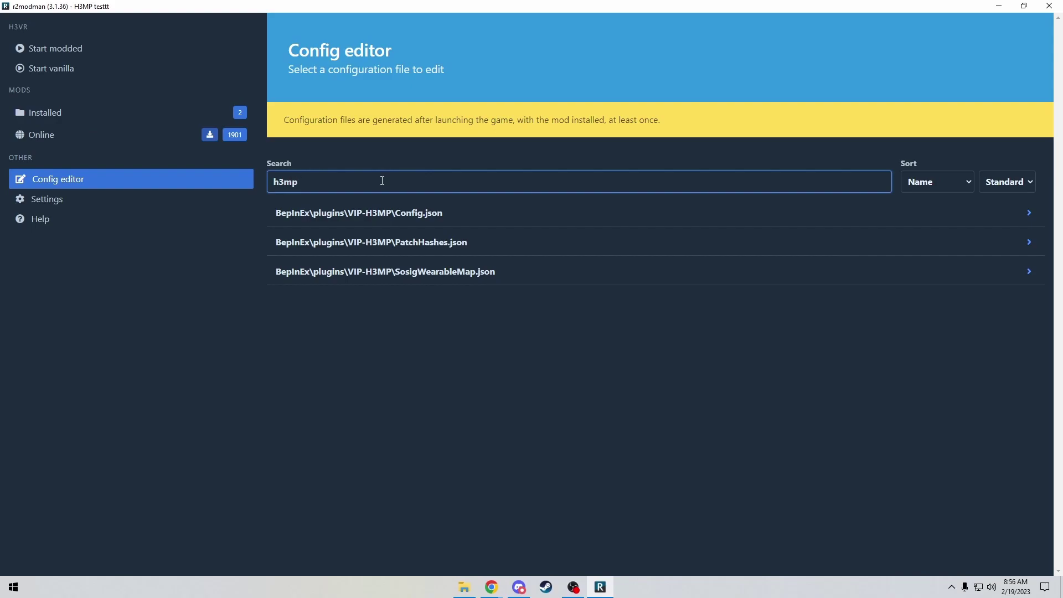
{"action": "left_click", "coordinate": [359, 206]}
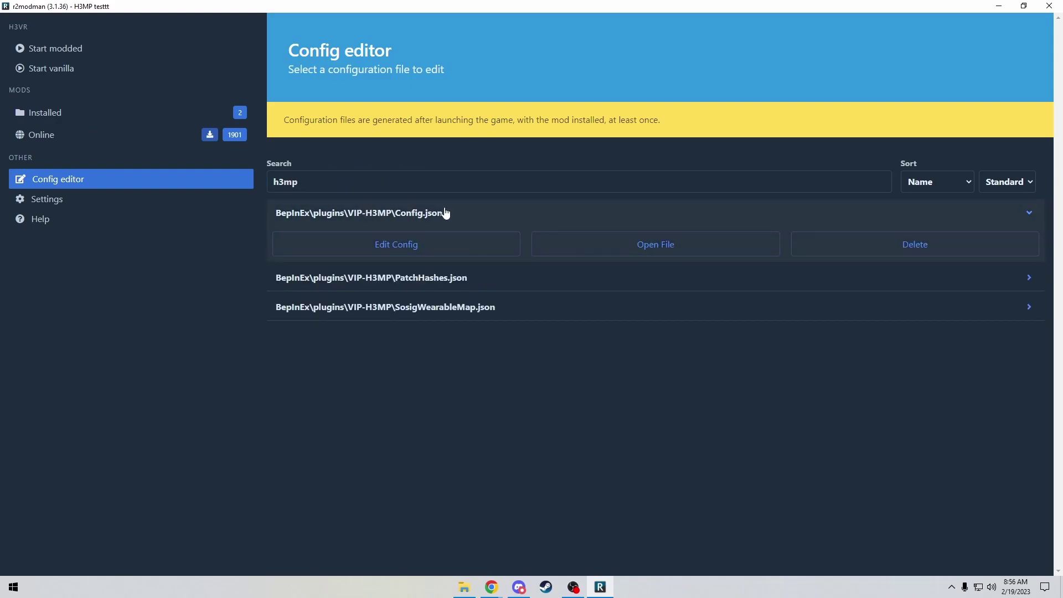
{"action": "left_click", "coordinate": [625, 244]}
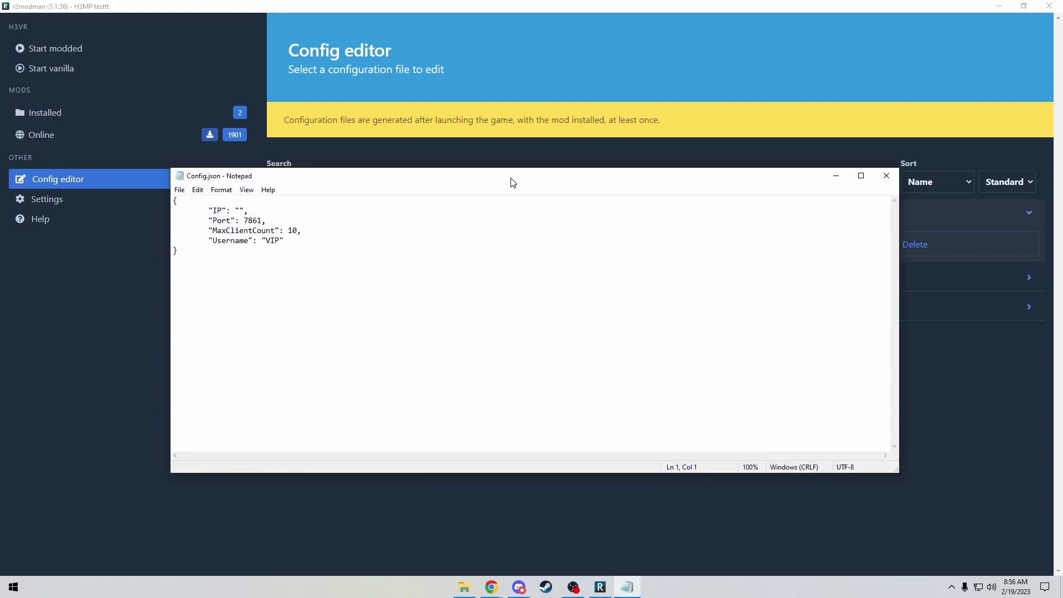
Step: Reposition the Notepad window and select the Port value 7861
{"action": "left_click_drag", "start_coordinate": [511, 182], "coordinate": [556, 136]}
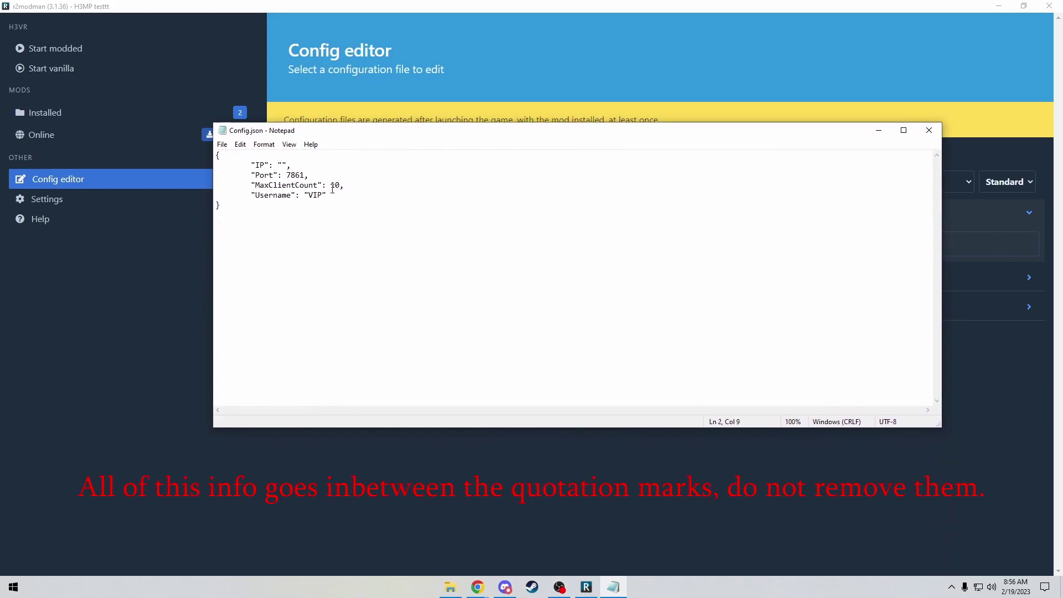
{"action": "left_click_drag", "start_coordinate": [363, 132], "coordinate": [309, 90]}
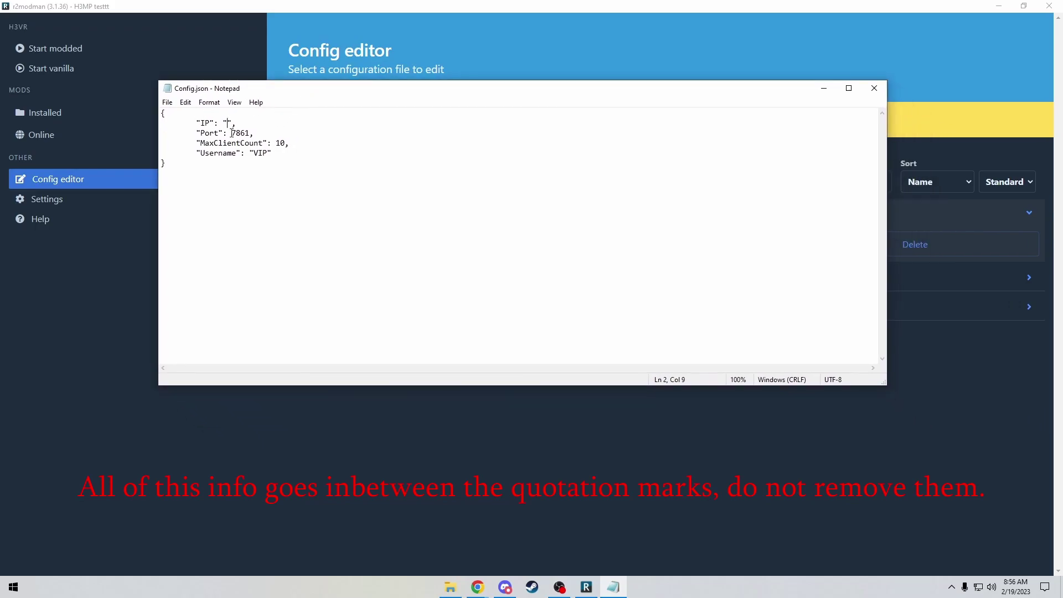
{"action": "left_click_drag", "start_coordinate": [233, 133], "coordinate": [250, 132]}
{"action": "key", "text": "End"}
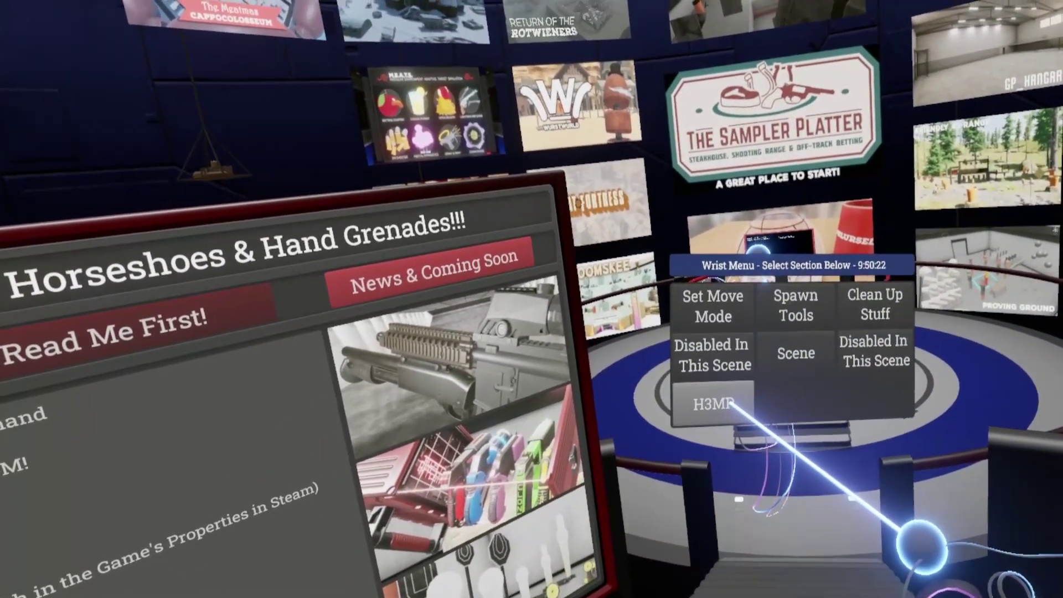
Step: In the wrist menu's H3MP panel, host a server, close it, then join a server
{"action": "left_click", "coordinate": [718, 393]}
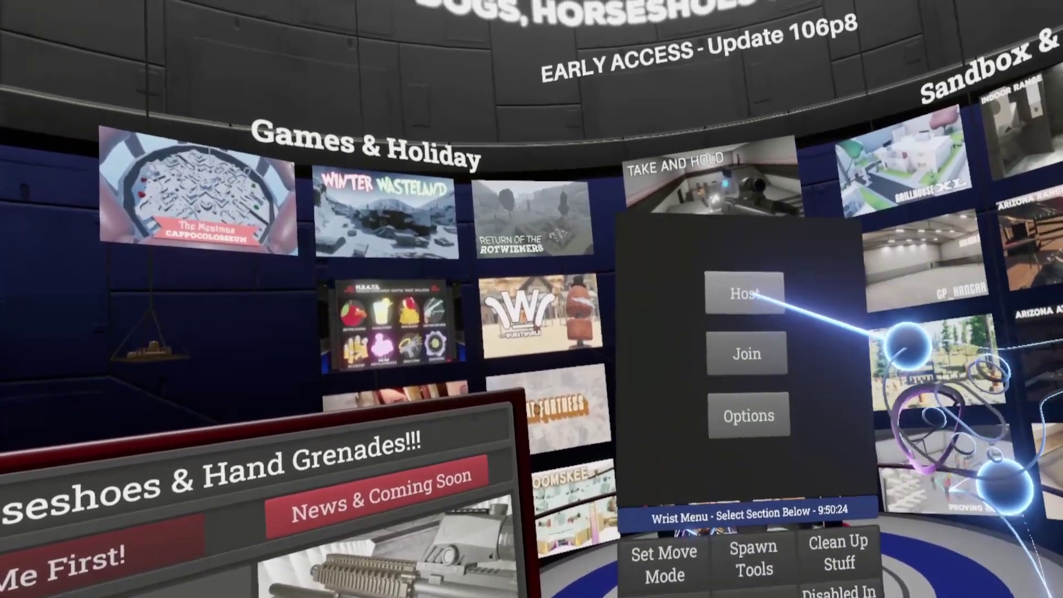
{"action": "left_click", "coordinate": [751, 210]}
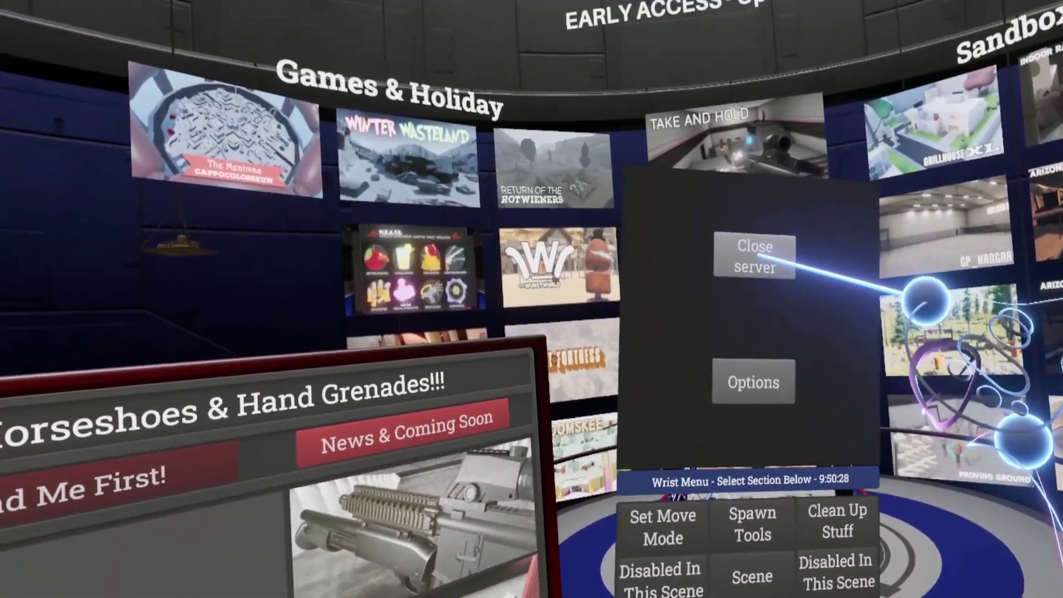
{"action": "left_click", "coordinate": [760, 221]}
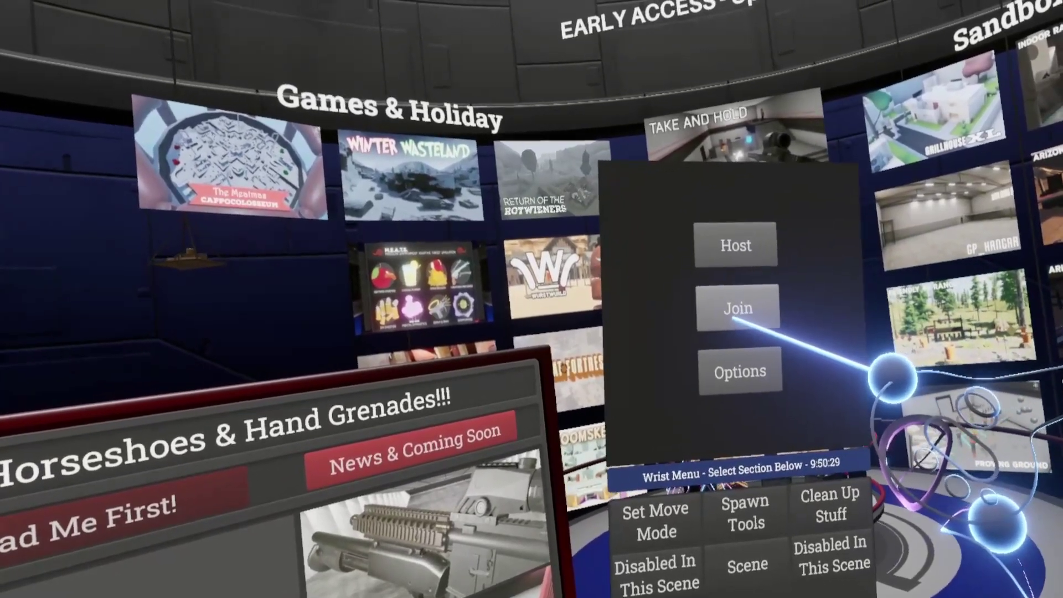
{"action": "left_click", "coordinate": [741, 323]}
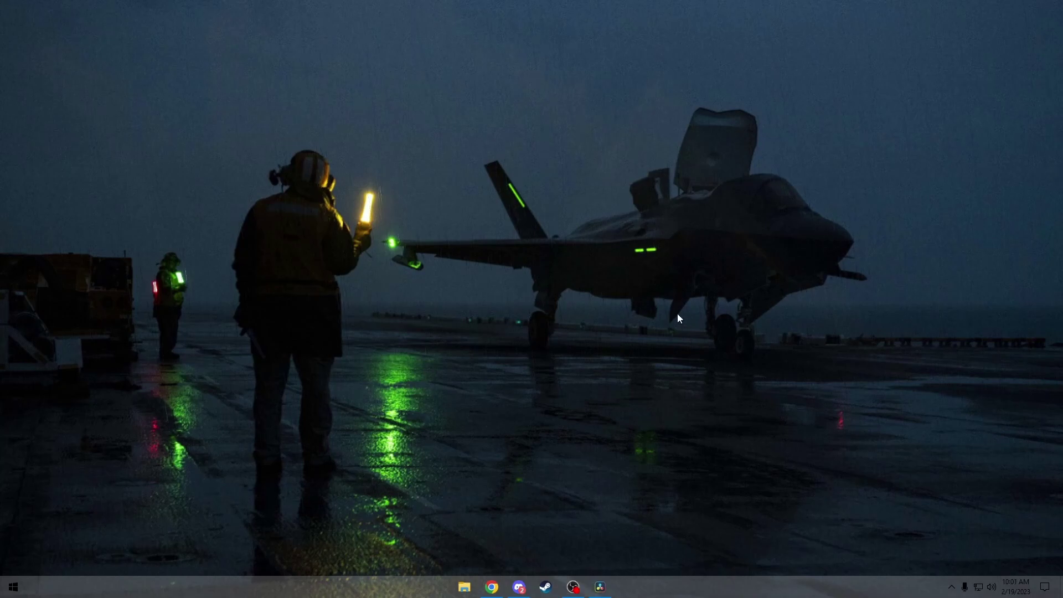
Step: Open Command Prompt via cmd and run ipconfig
{"action": "key", "text": "super"}
{"action": "type", "text": "cmd"}
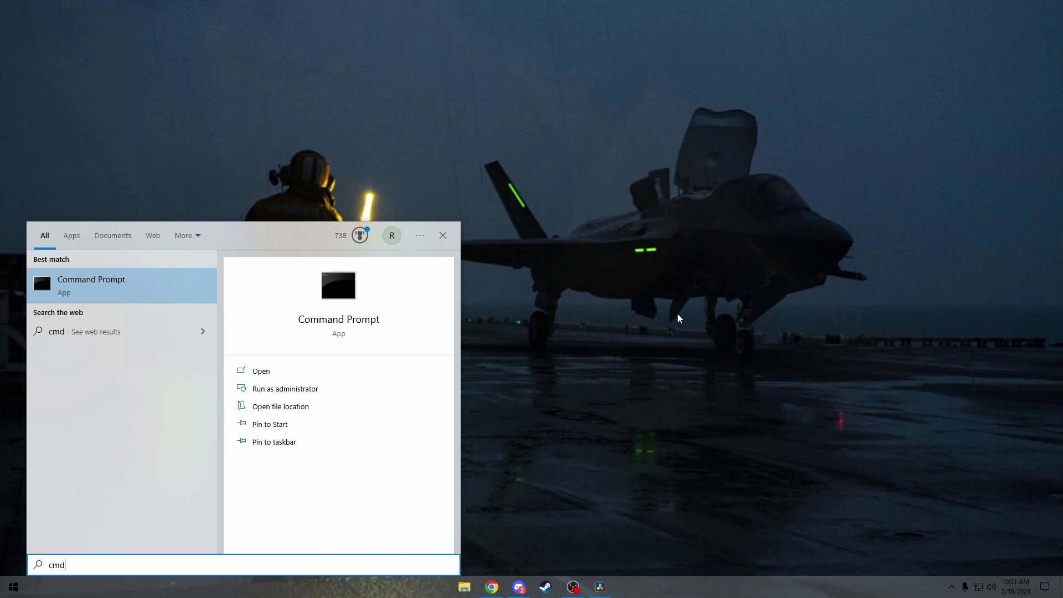
{"action": "left_click", "coordinate": [90, 283]}
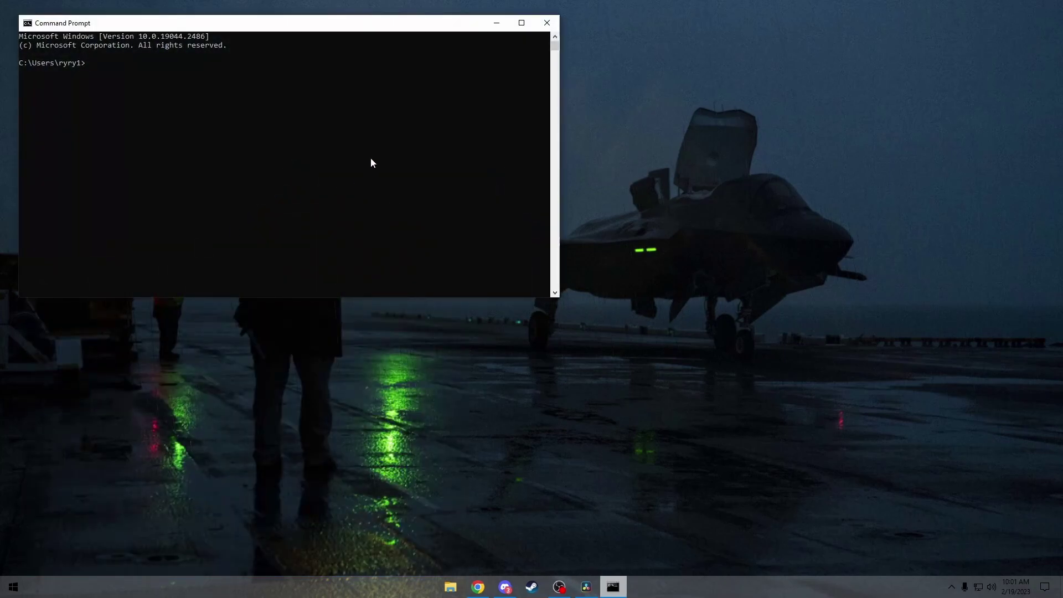
{"action": "type", "text": "ipconfig"}
{"action": "key", "text": "Return"}
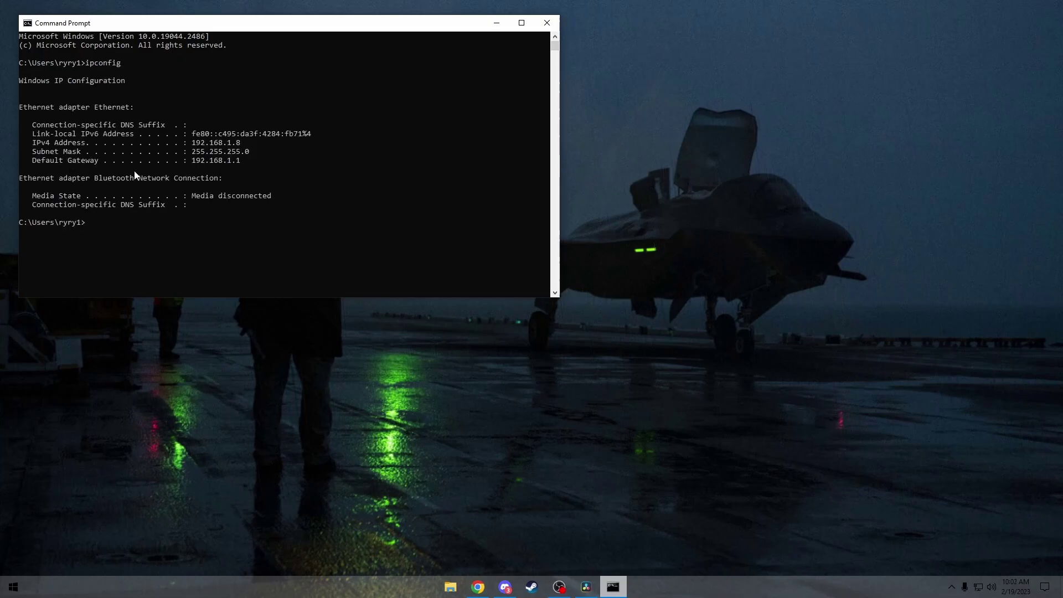
Step: Copy the default gateway address 192.168.1.1
{"action": "left_click_drag", "start_coordinate": [193, 164], "coordinate": [240, 162]}
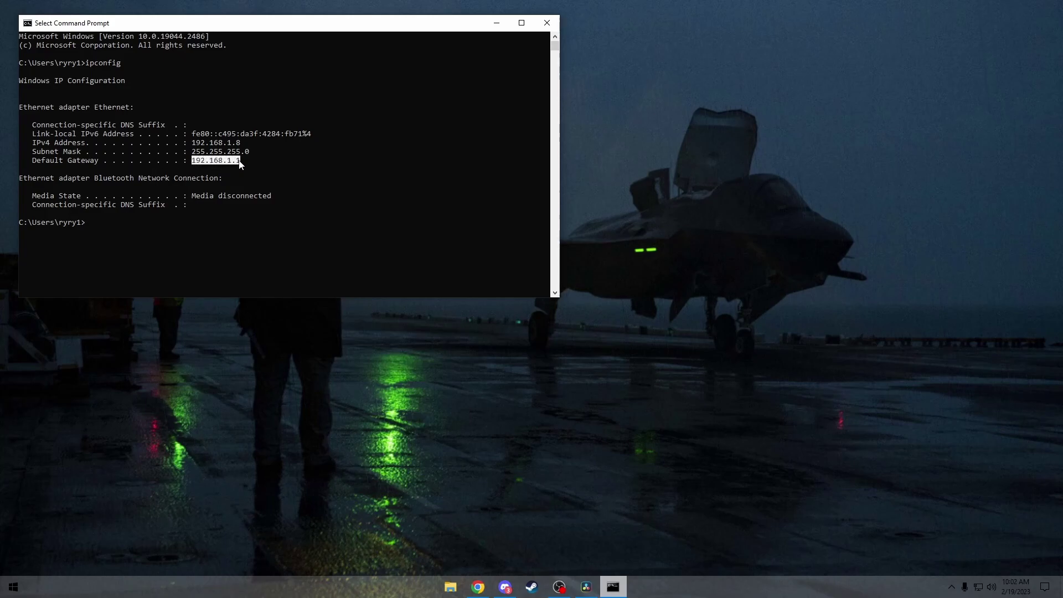
{"action": "right_click", "coordinate": [245, 158]}
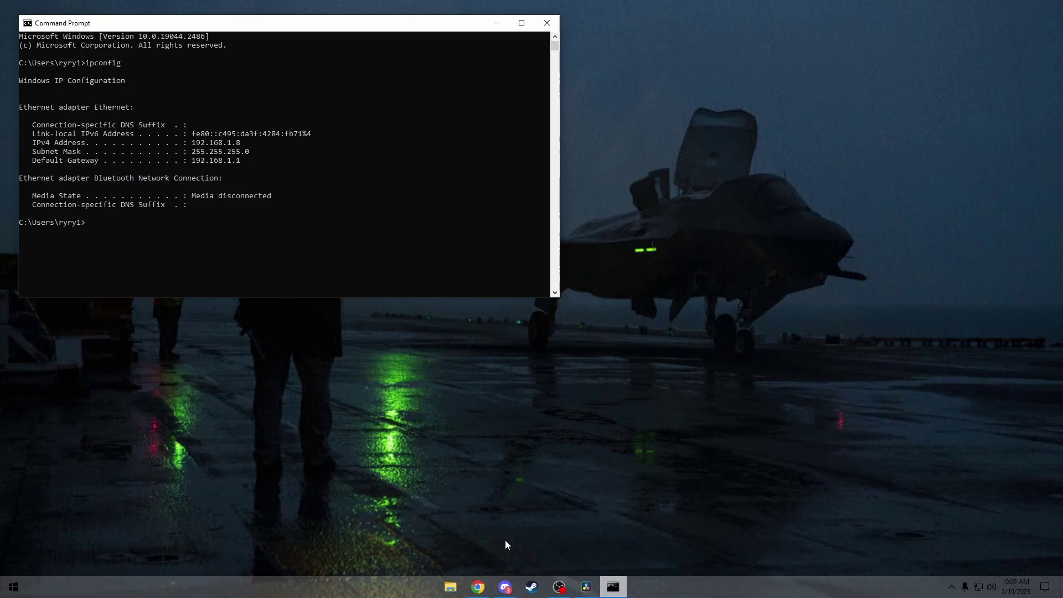
{"action": "left_click", "coordinate": [487, 591]}
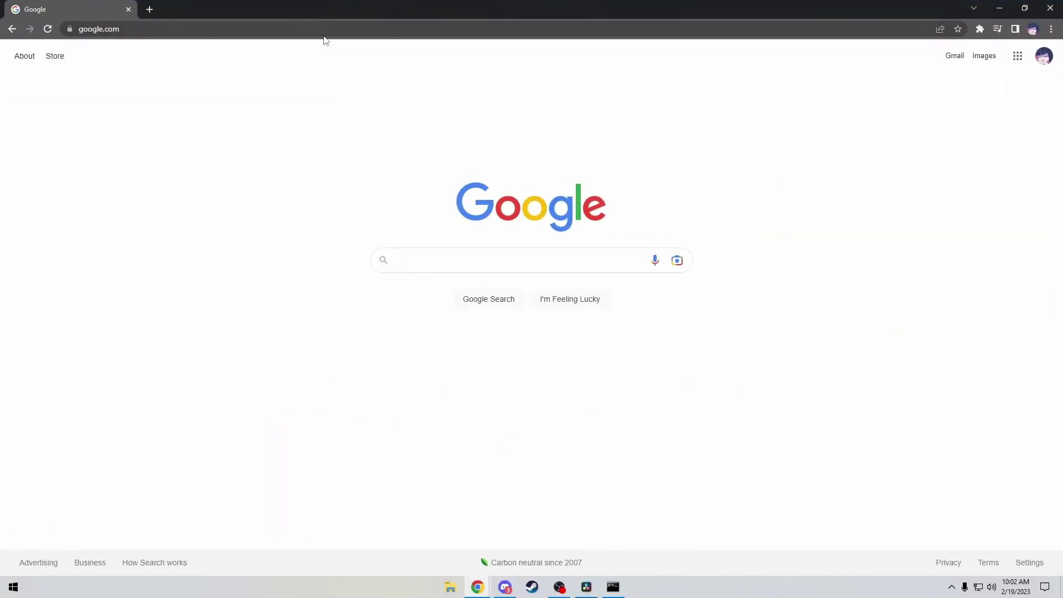
Step: Paste 192.168.1.1 into Chrome's address bar to load the router dashboard
{"action": "left_click", "coordinate": [326, 29]}
{"action": "type", "text": "192.168.1.1"}
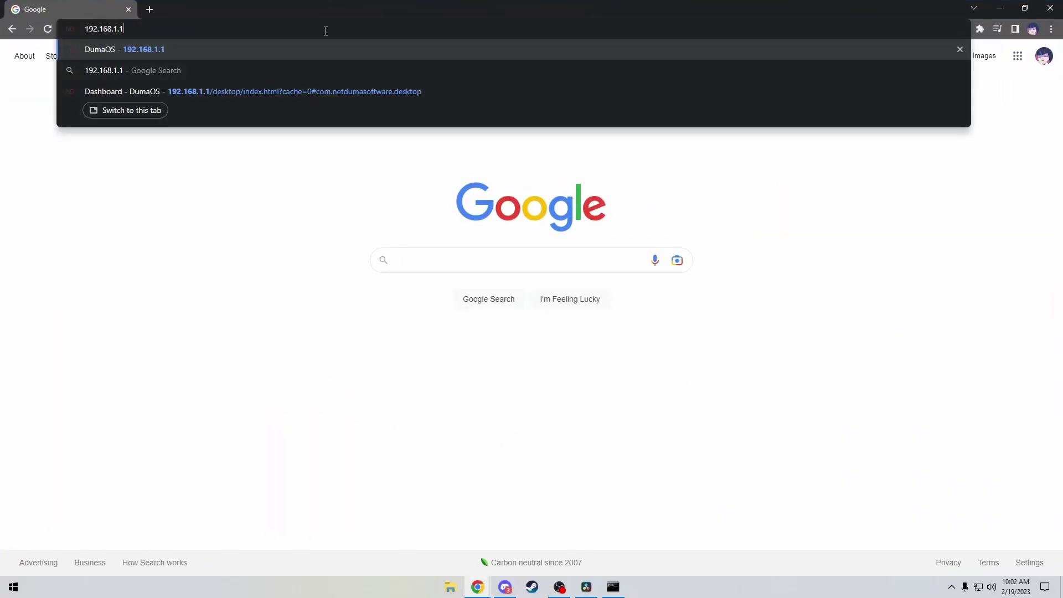
{"action": "key", "text": "Return"}
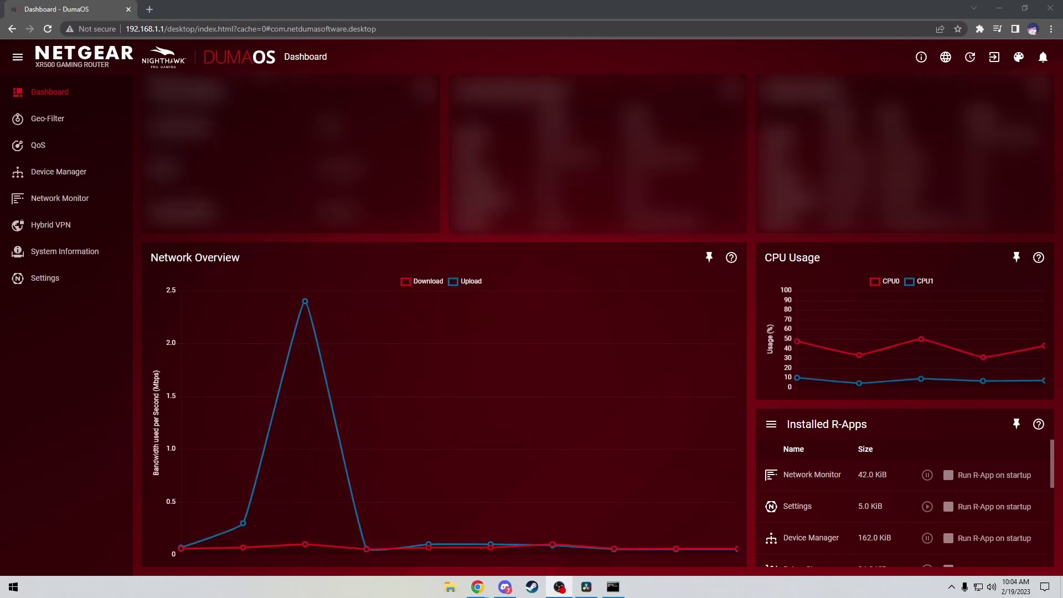
Step: Open the router settings and inspect H3MP's port forwarding rule for external port 7861
{"action": "left_click", "coordinate": [747, 244]}
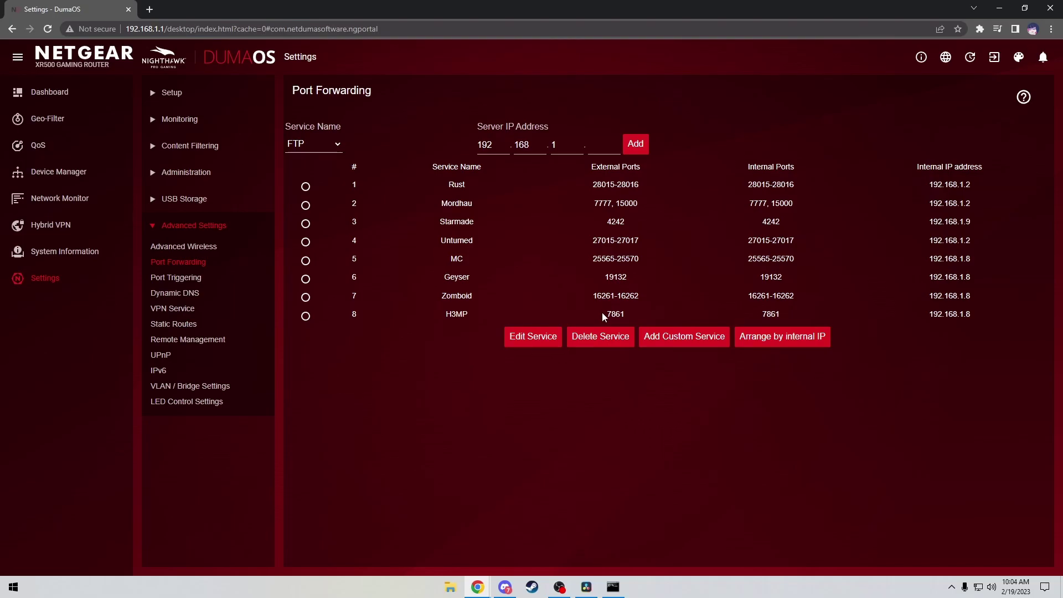
{"action": "left_click_drag", "start_coordinate": [604, 313], "coordinate": [613, 312]}
{"action": "left_click", "coordinate": [668, 308]}
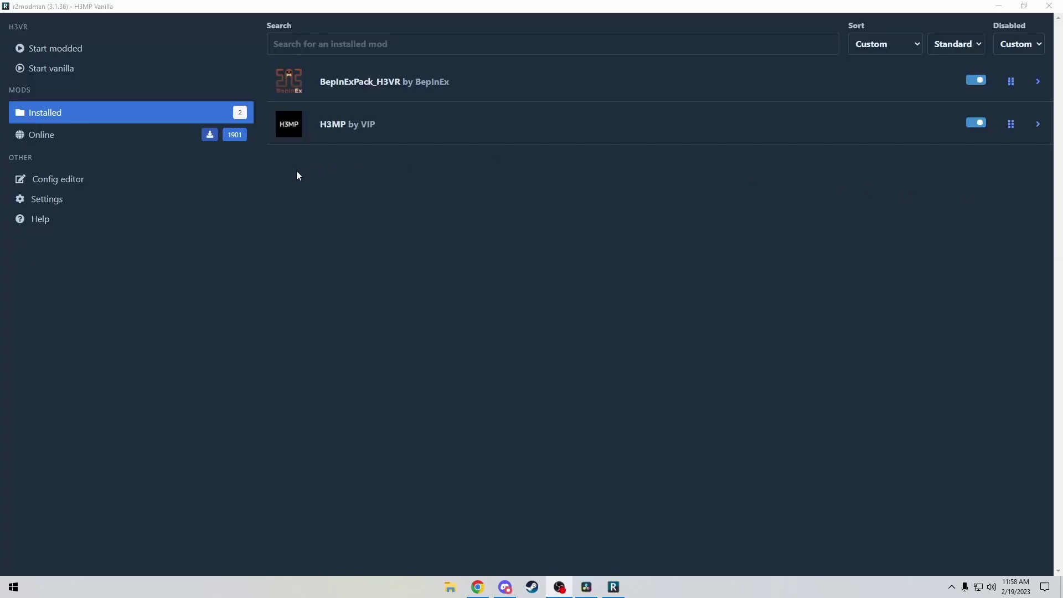
Step: Open BepInEx\plugins\VIP-H3MP\Config.json from the Config editor in a text editor
{"action": "left_click", "coordinate": [56, 202]}
{"action": "left_click", "coordinate": [146, 187]}
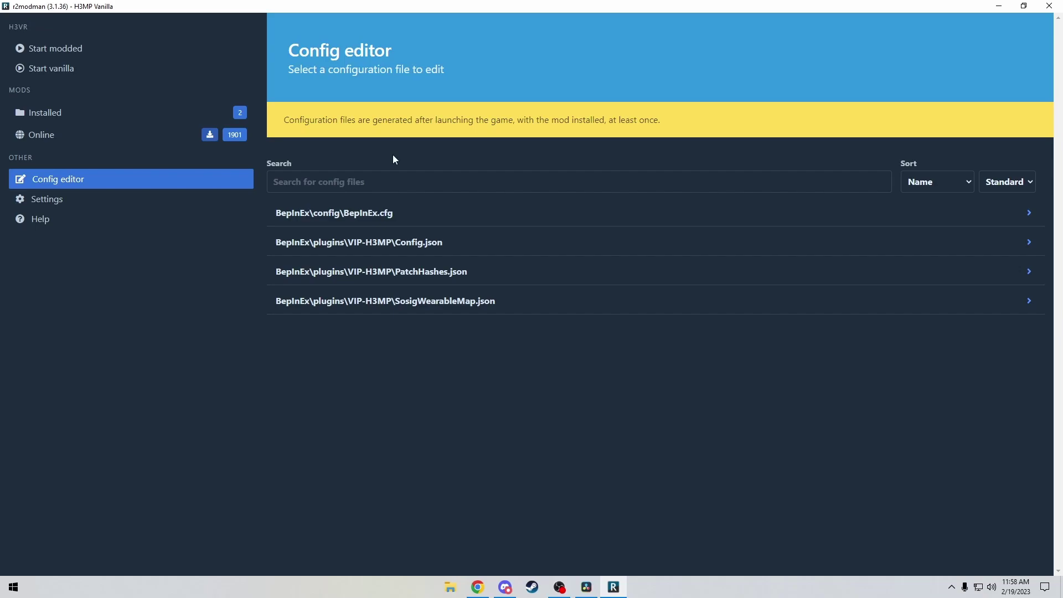
{"action": "left_click", "coordinate": [441, 242]}
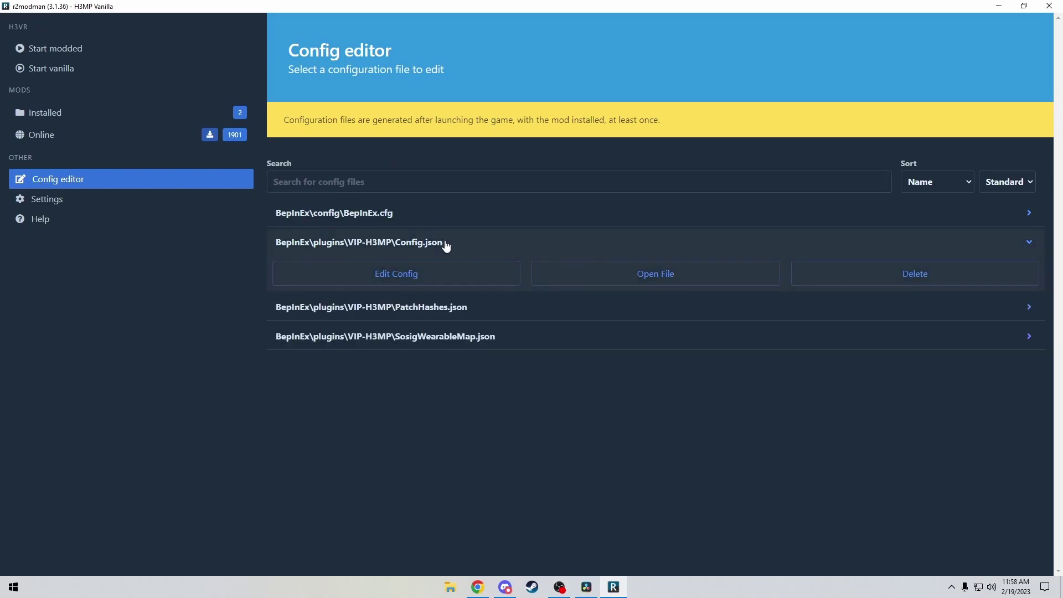
{"action": "left_click", "coordinate": [648, 270]}
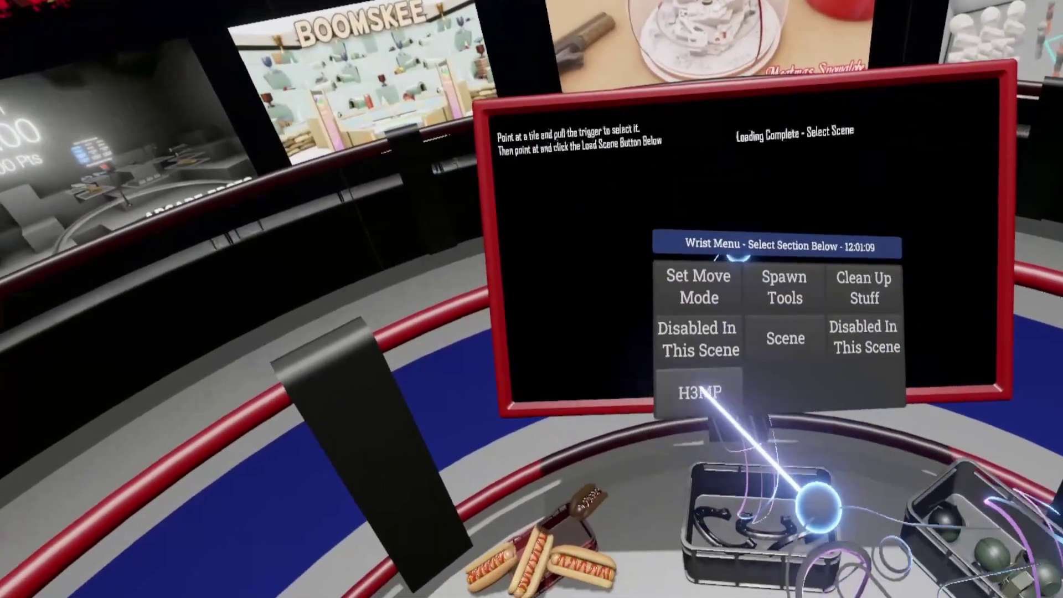
Step: Start hosting an H3MP server from the in-game wrist menu's H3MP panel
{"action": "left_click", "coordinate": [688, 458]}
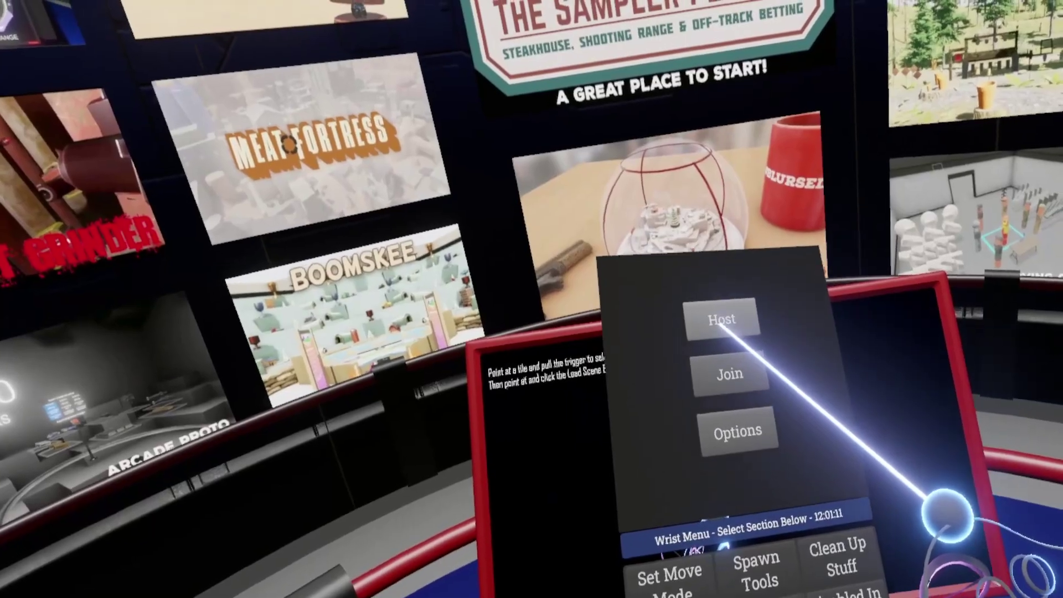
{"action": "left_click", "coordinate": [709, 313]}
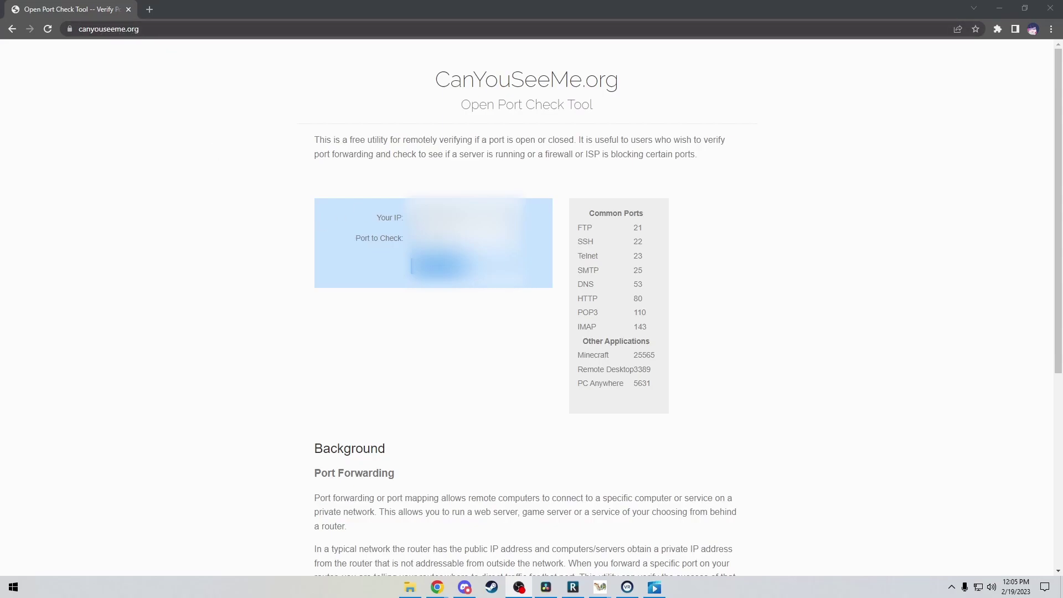
Step: Run the CanYouSeeMe.org check to confirm port 7861 is open
{"action": "left_click", "coordinate": [437, 267]}
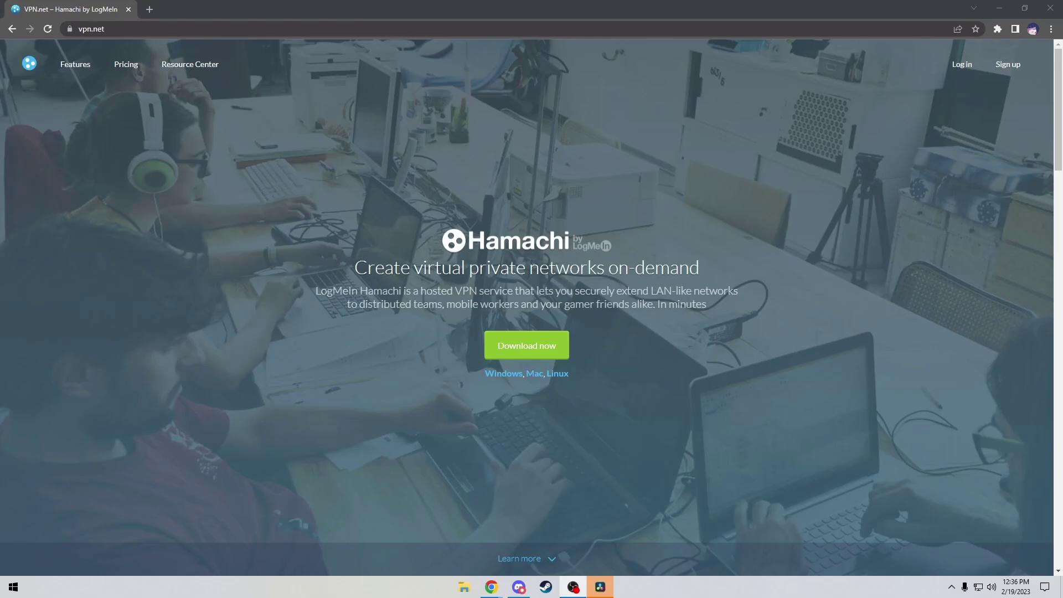
Step: Download the Hamachi installer hamachi.msi from vpn.net and keep the flagged download
{"action": "left_click", "coordinate": [682, 198]}
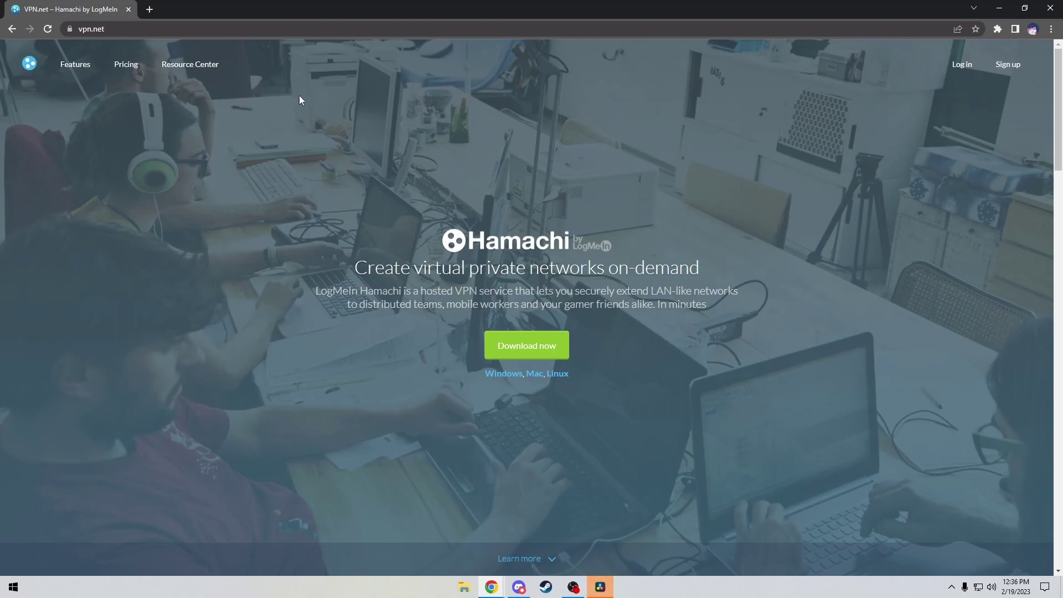
{"action": "left_click", "coordinate": [502, 349]}
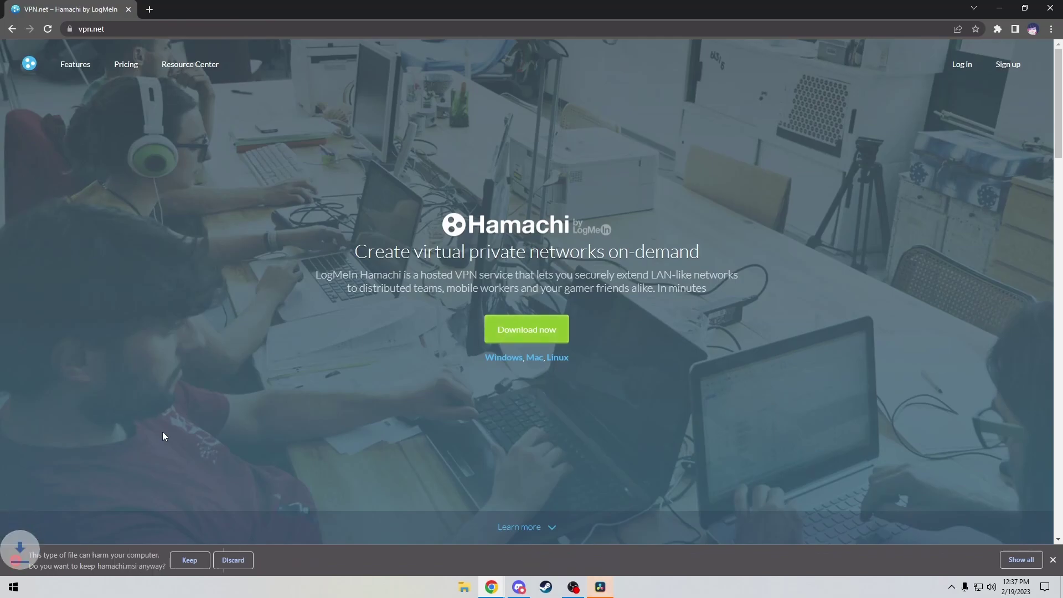
{"action": "left_click", "coordinate": [192, 561]}
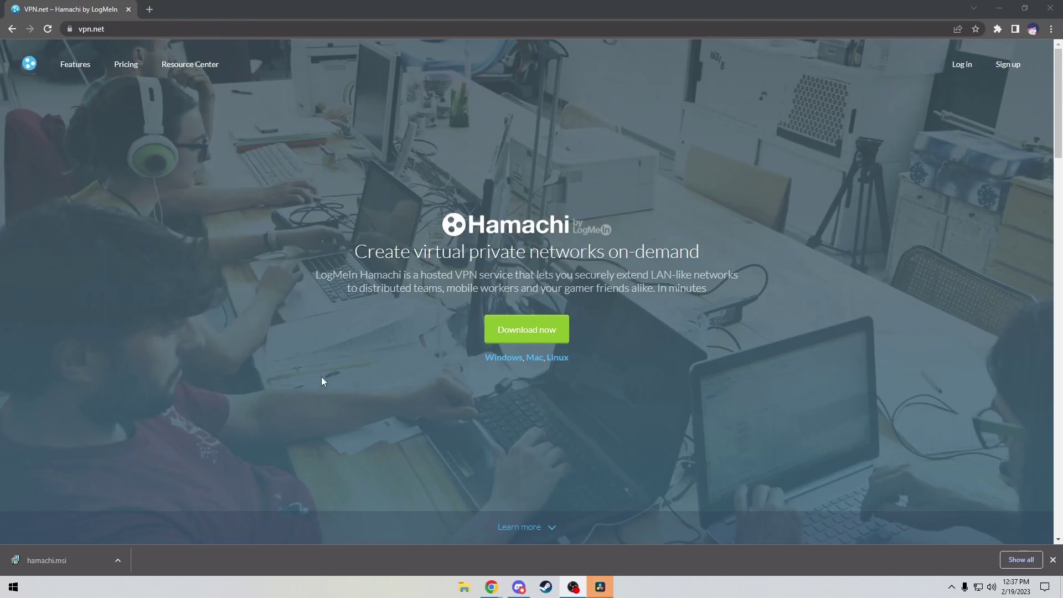
Step: Install Hamachi in English with a desktop shortcut, accepting the license, and launch it when finished
{"action": "left_click", "coordinate": [57, 566]}
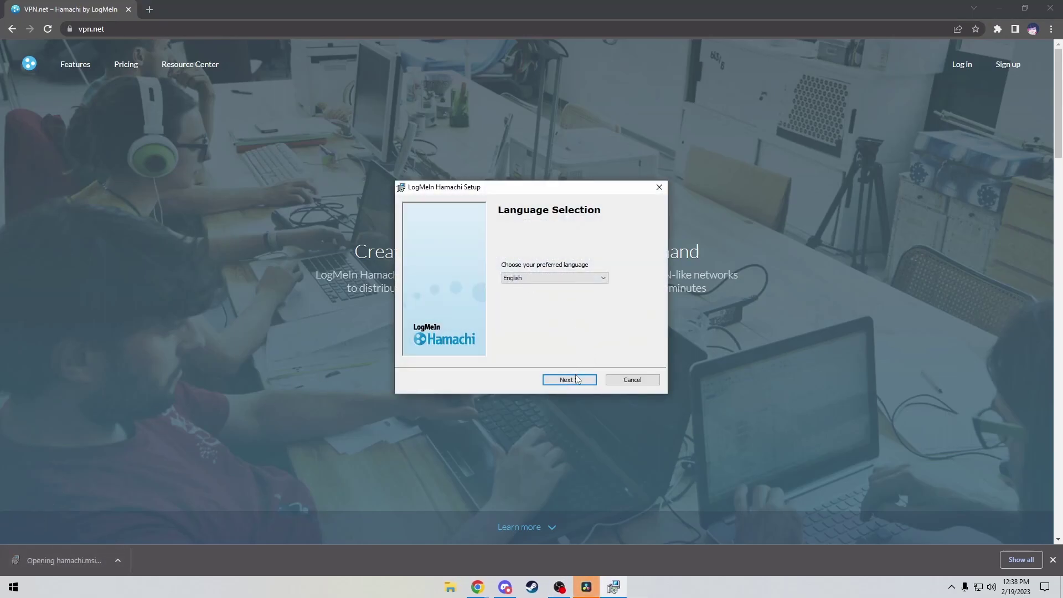
{"action": "left_click", "coordinate": [576, 380]}
{"action": "left_click", "coordinate": [494, 352]}
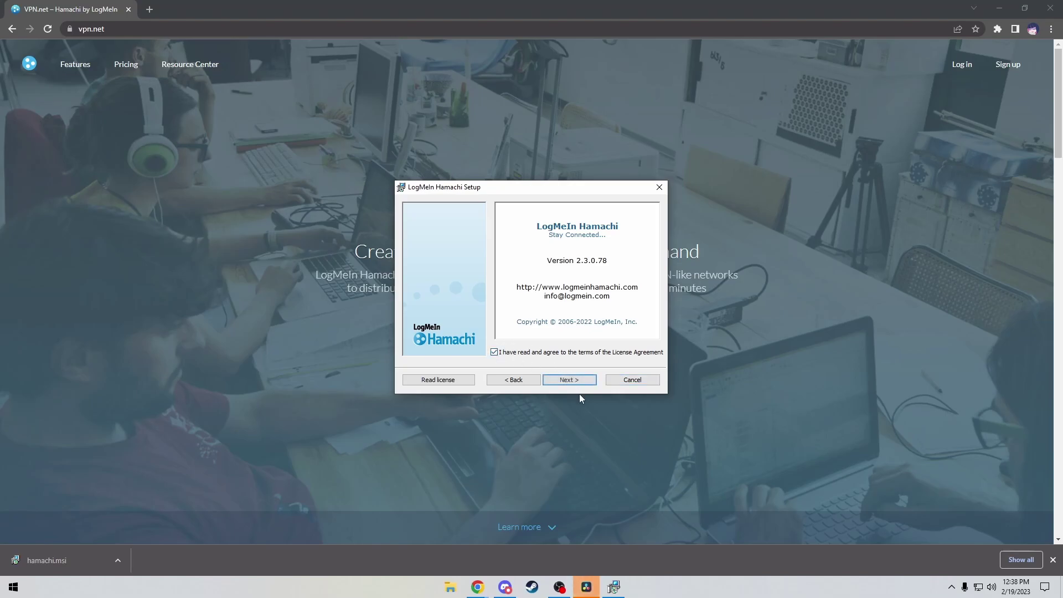
{"action": "left_click", "coordinate": [570, 381]}
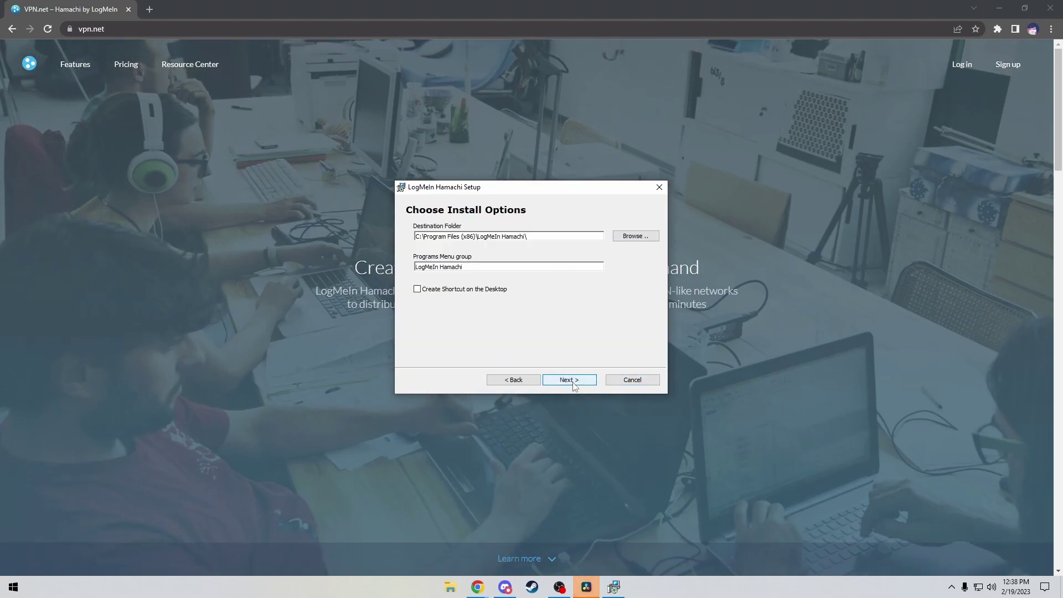
{"action": "left_click", "coordinate": [418, 289]}
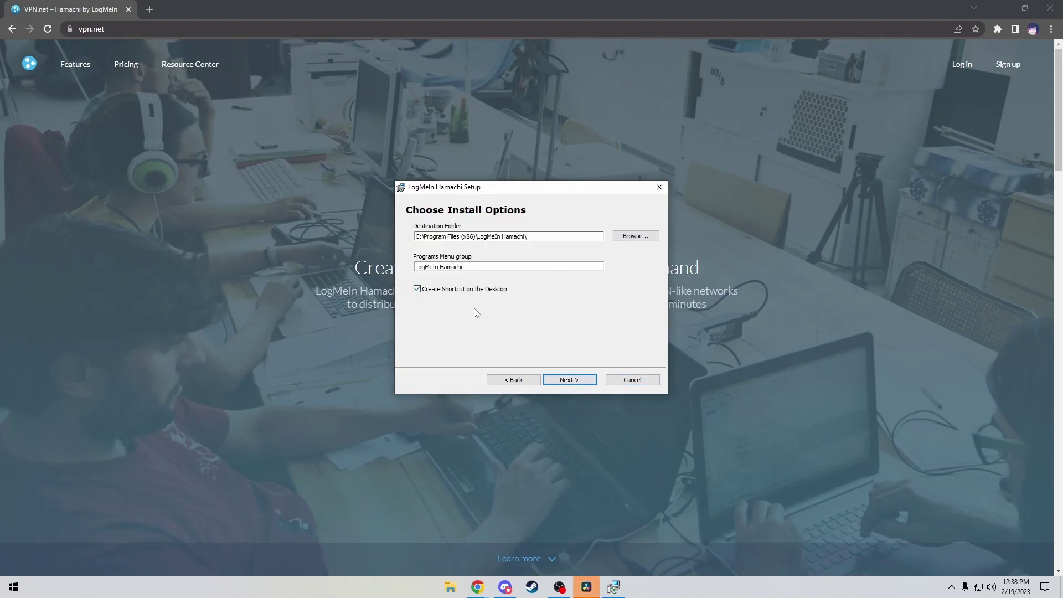
{"action": "left_click", "coordinate": [569, 381]}
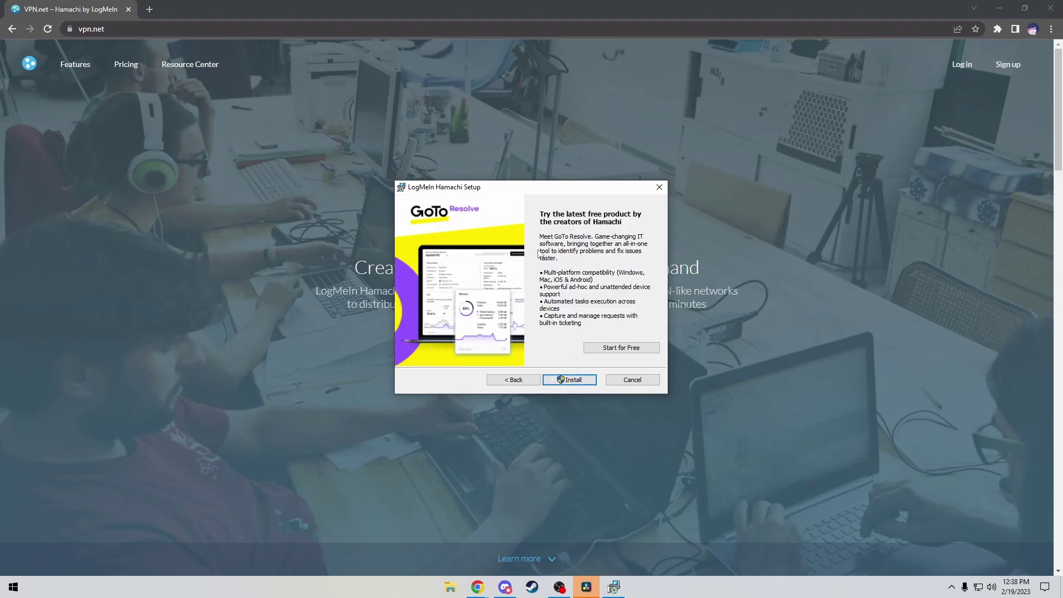
{"action": "left_click", "coordinate": [560, 384]}
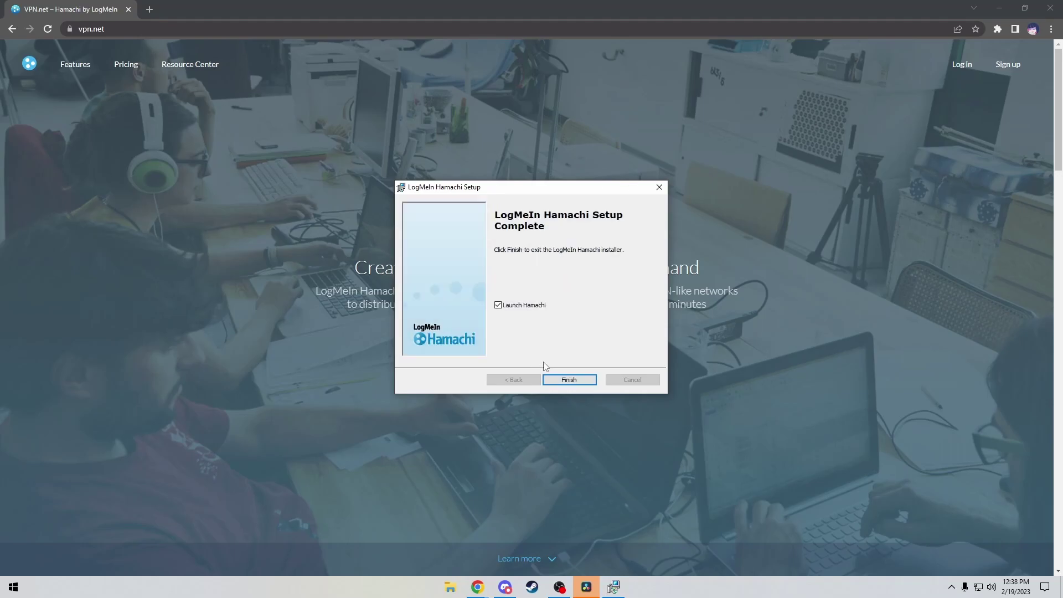
{"action": "left_click", "coordinate": [572, 380]}
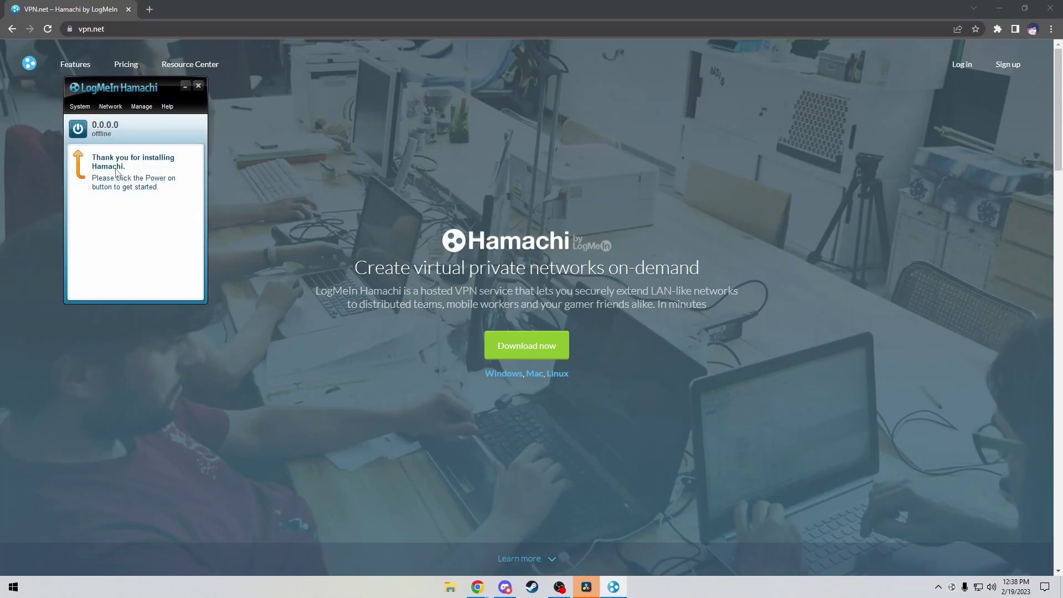
Step: Power Hamachi on to get address 25.72.240.45 and dismiss the LogMeIn login prompt
{"action": "left_click", "coordinate": [81, 133]}
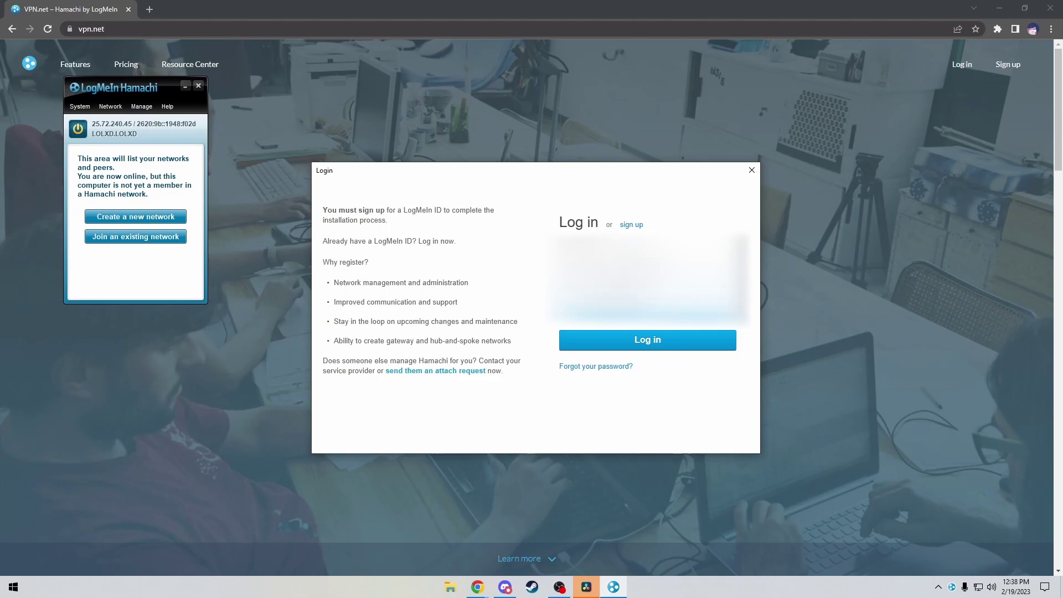
{"action": "left_click", "coordinate": [657, 340]}
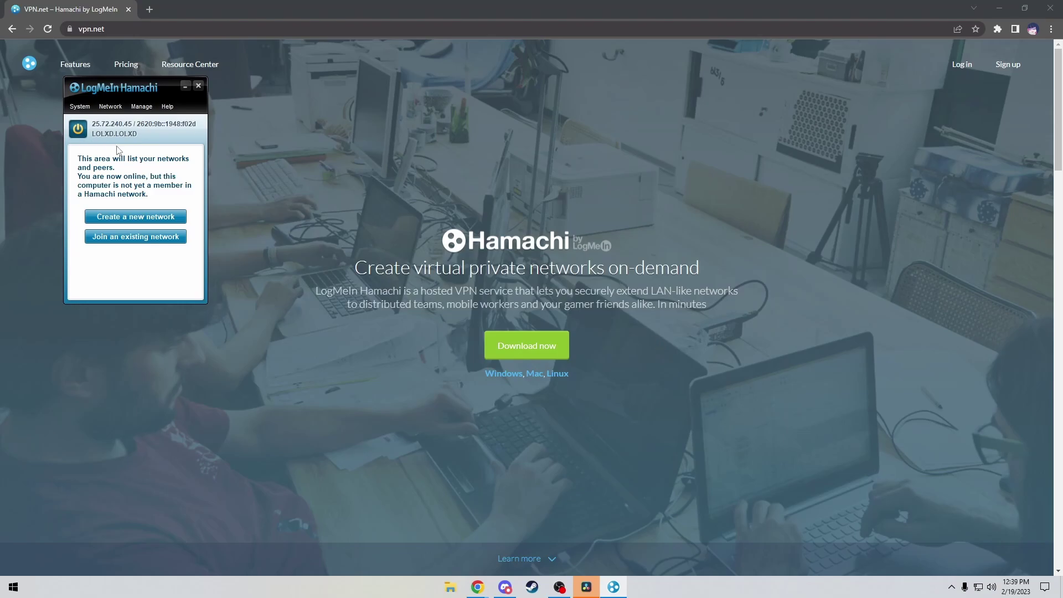
Step: Create a Hamachi network named 'H3MP Test' protected by a password
{"action": "left_click_drag", "start_coordinate": [122, 127], "coordinate": [137, 118]}
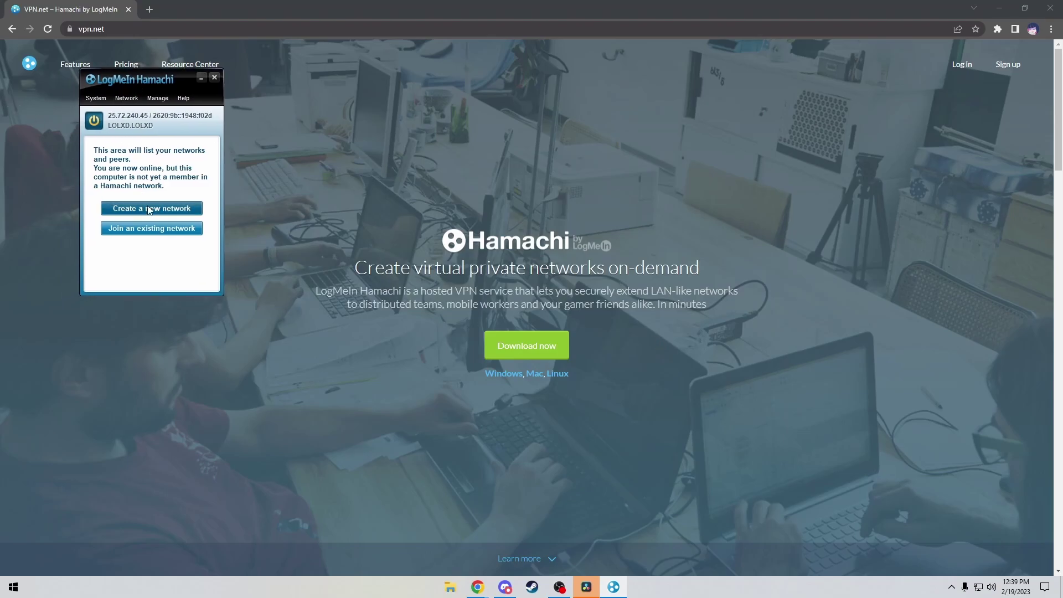
{"action": "left_click", "coordinate": [165, 209]}
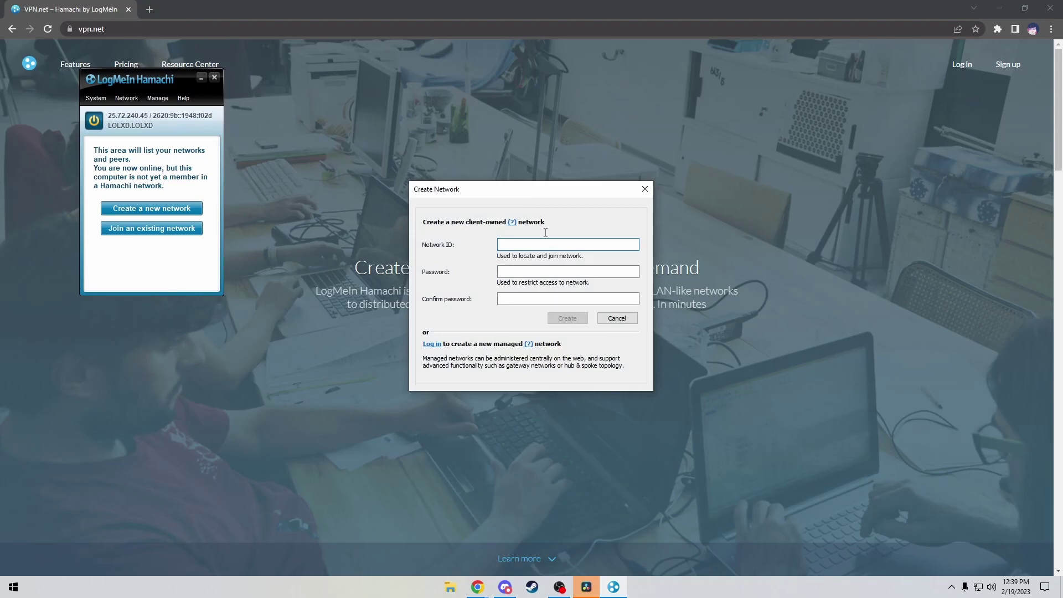
{"action": "type", "text": "H3MP Test"}
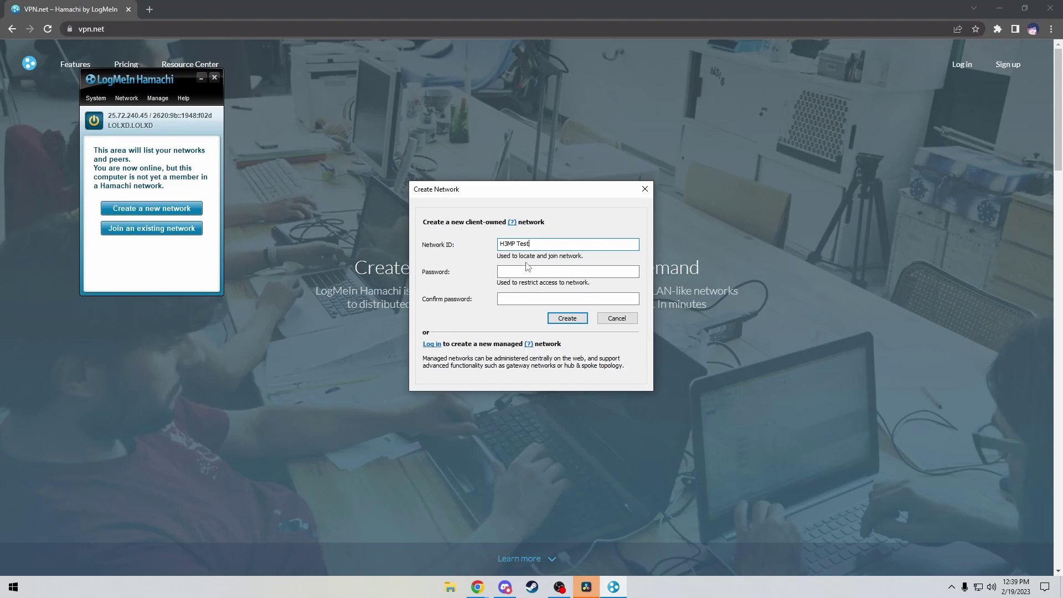
{"action": "left_click", "coordinate": [531, 270]}
{"action": "key", "text": "Tab"}
{"action": "type", "text": "t"}
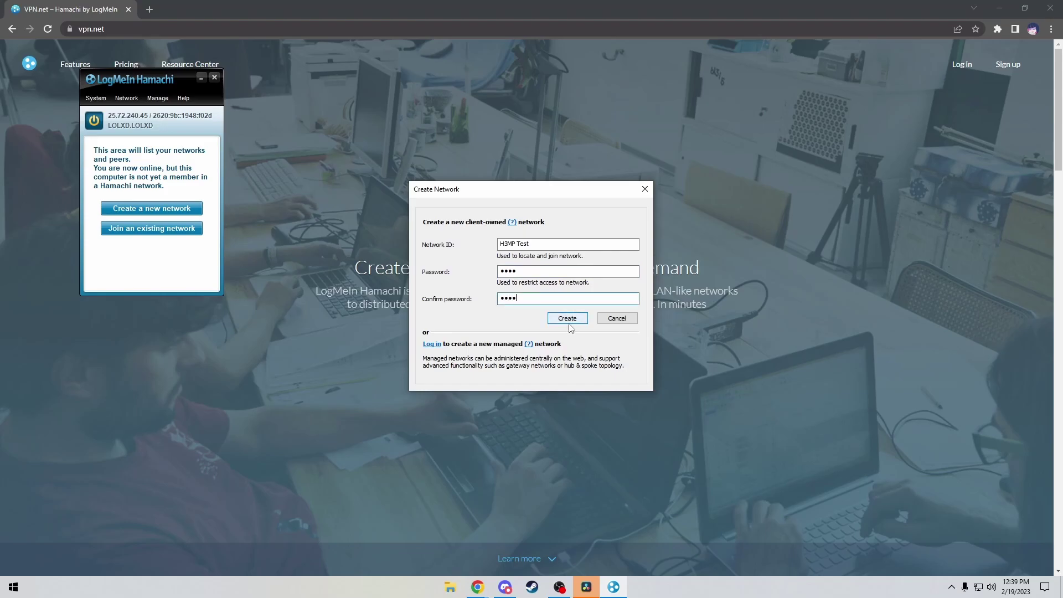
{"action": "left_click", "coordinate": [569, 319]}
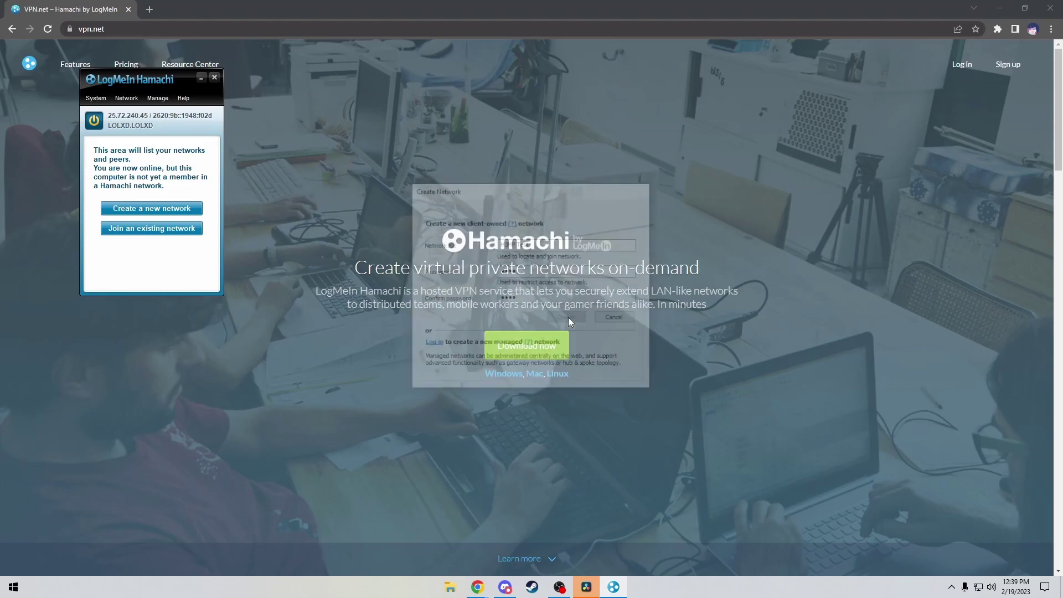
Step: Look over the H3MP Test network options and the join-network form, then close them
{"action": "right_click", "coordinate": [172, 148]}
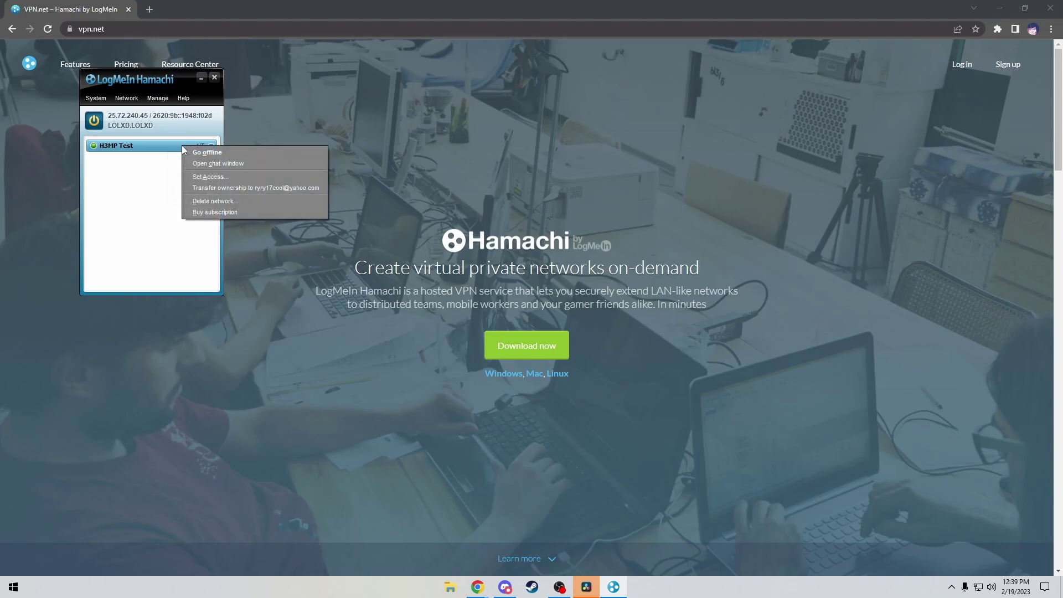
{"action": "left_click", "coordinate": [133, 170]}
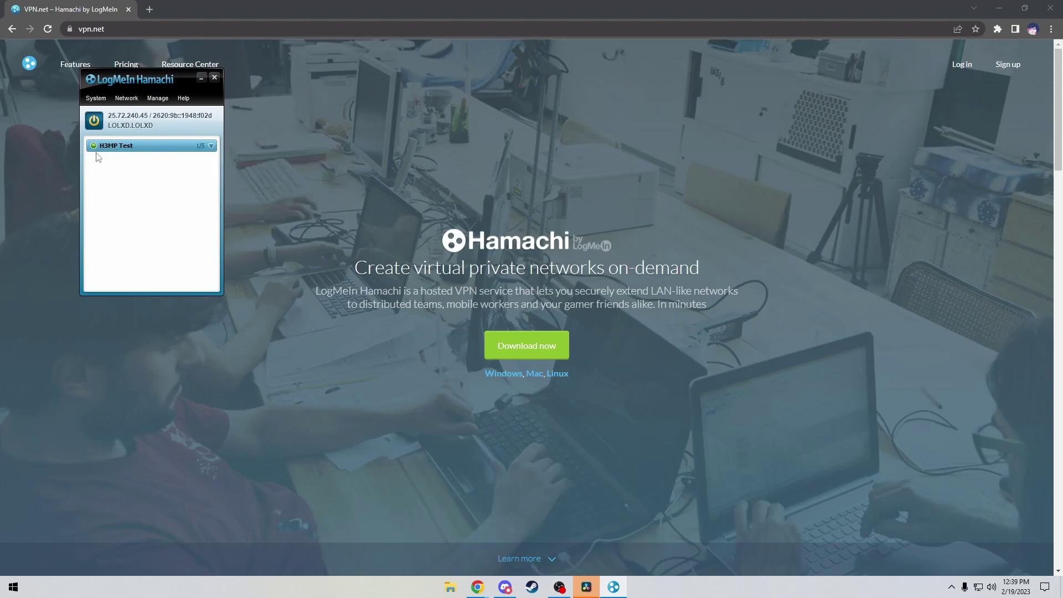
{"action": "left_click", "coordinate": [125, 98]}
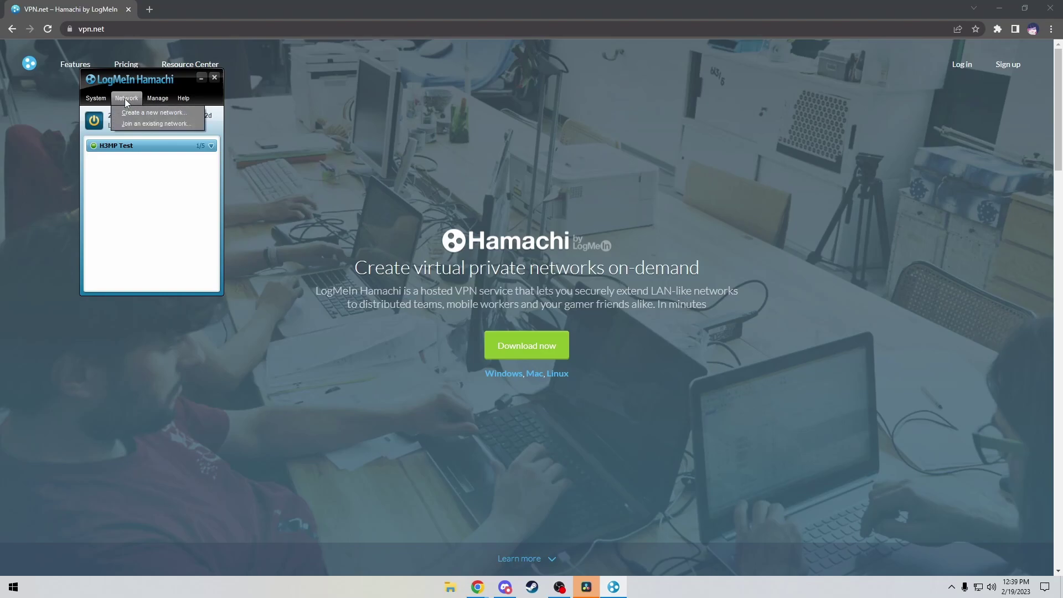
{"action": "left_click", "coordinate": [142, 124]}
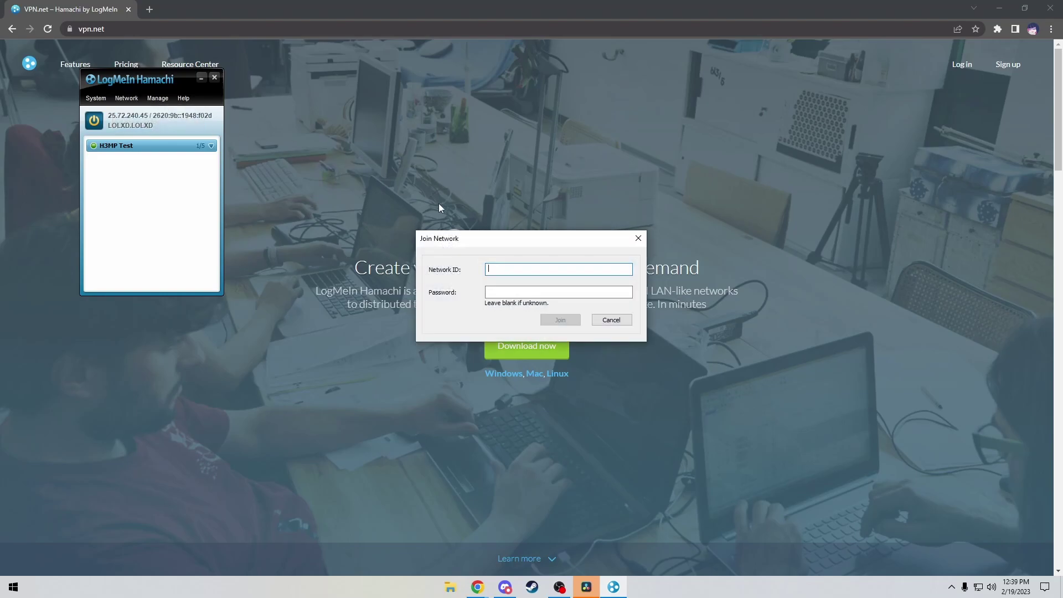
{"action": "left_click_drag", "start_coordinate": [530, 237], "coordinate": [531, 192]}
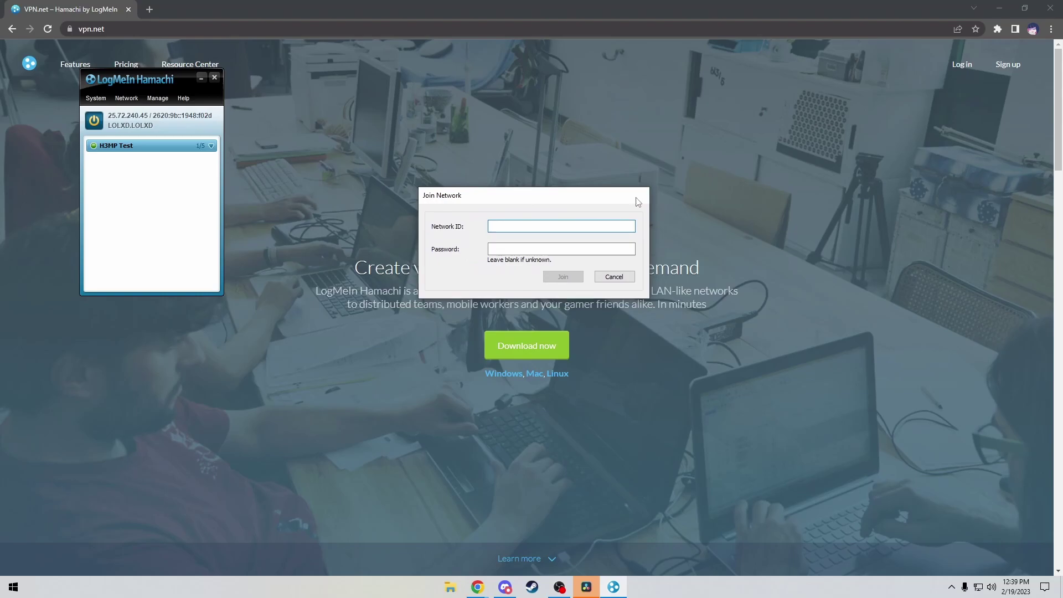
{"action": "left_click", "coordinate": [637, 193]}
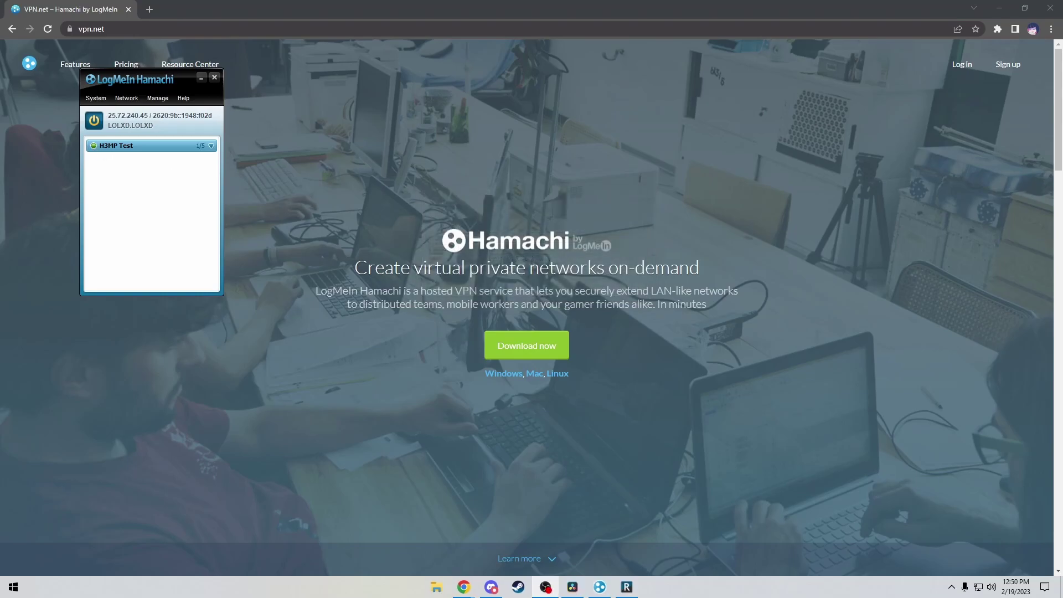
Step: Copy this computer's Hamachi IPv4 address and return to r2modman
{"action": "right_click", "coordinate": [121, 118]}
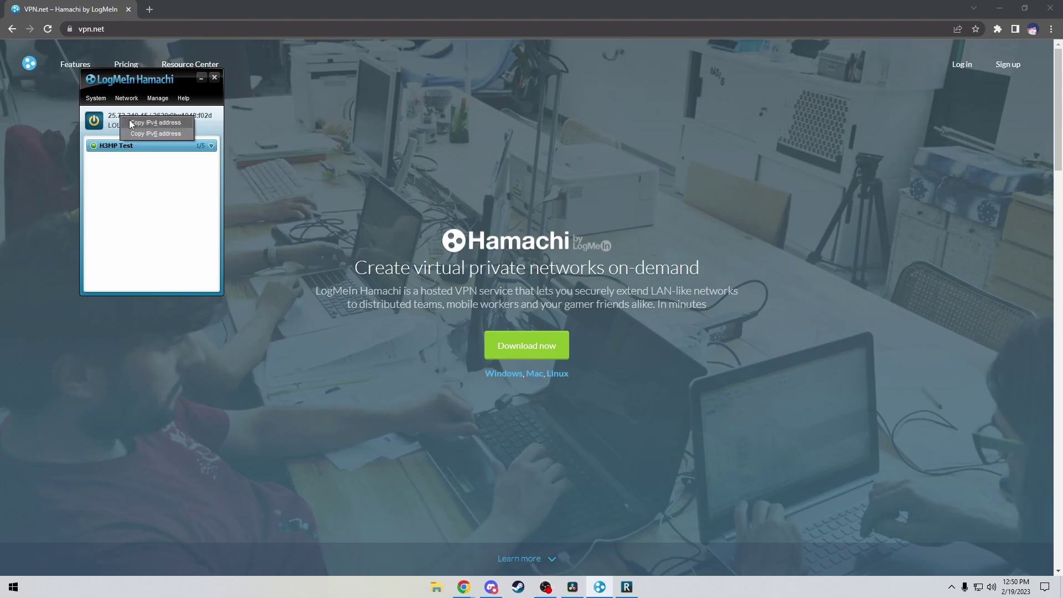
{"action": "left_click", "coordinate": [143, 122]}
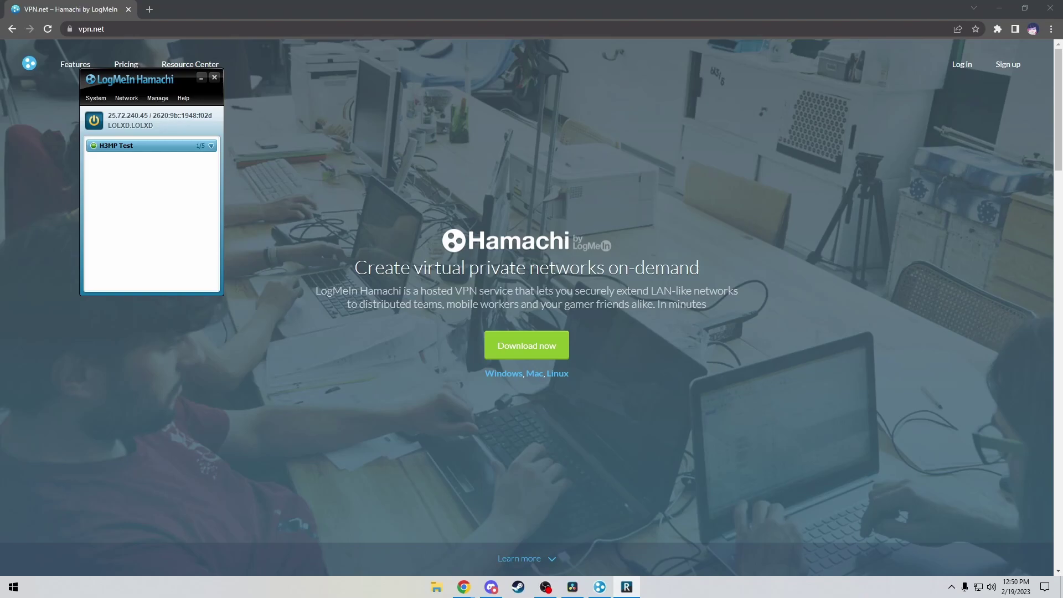
{"action": "left_click", "coordinate": [626, 587]}
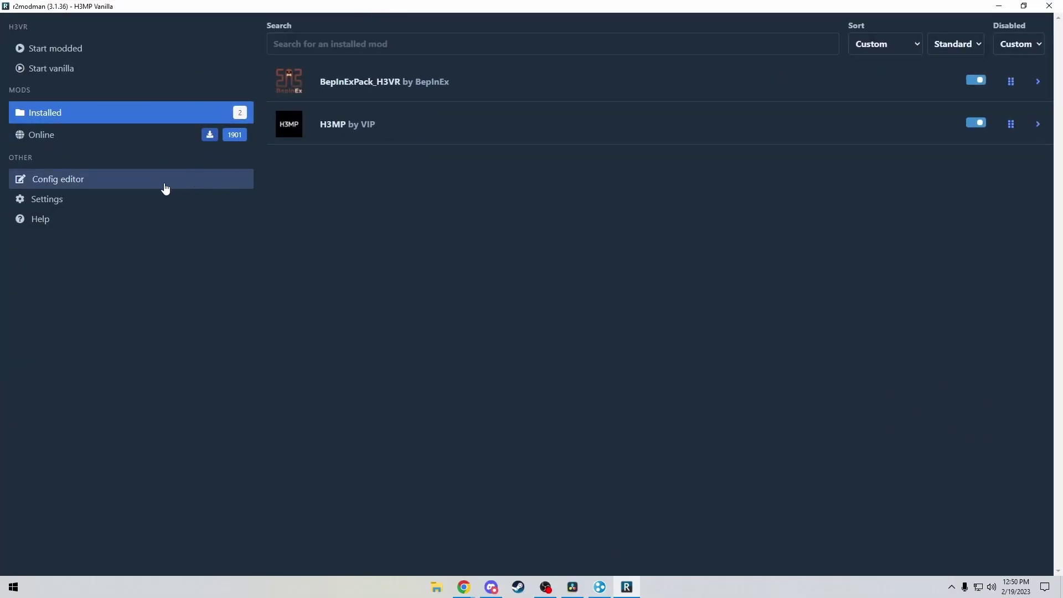
Step: Open H3MP's Config.json from the config editor and paste 25.72.240.45 as the IP
{"action": "left_click", "coordinate": [127, 185]}
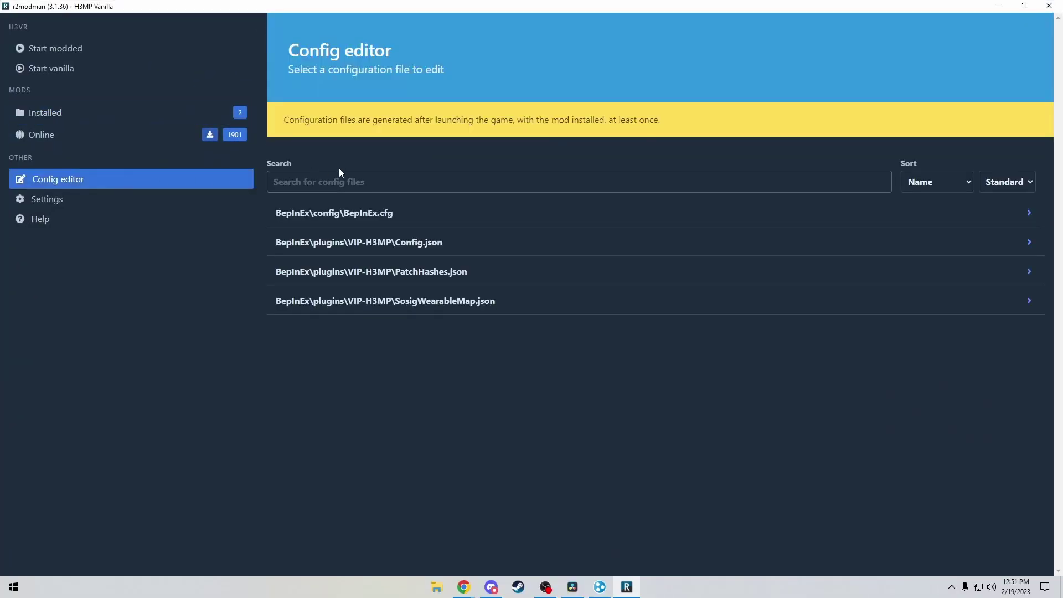
{"action": "left_click", "coordinate": [408, 250]}
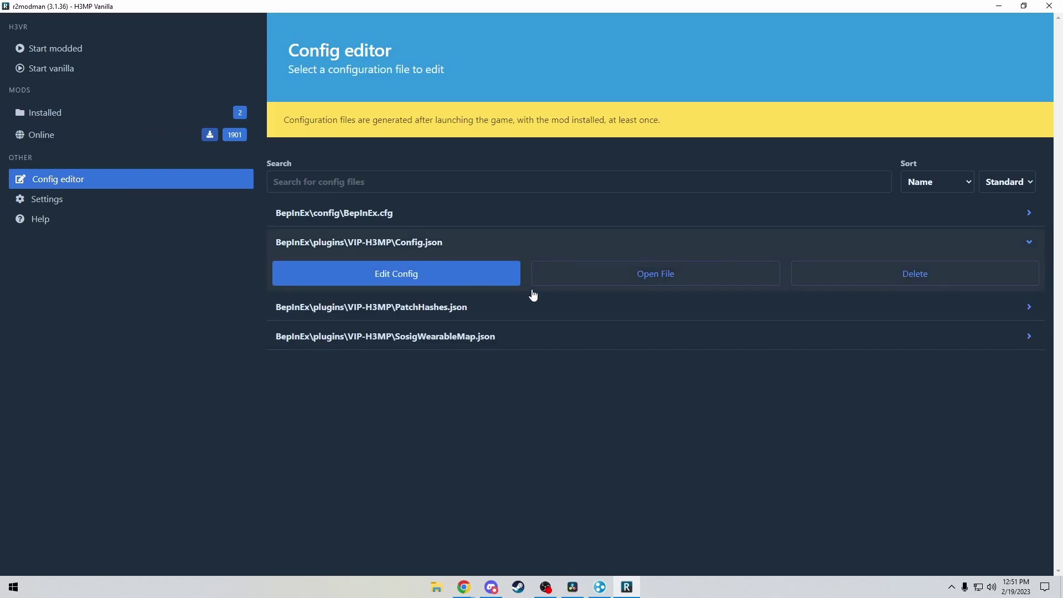
{"action": "left_click", "coordinate": [623, 285]}
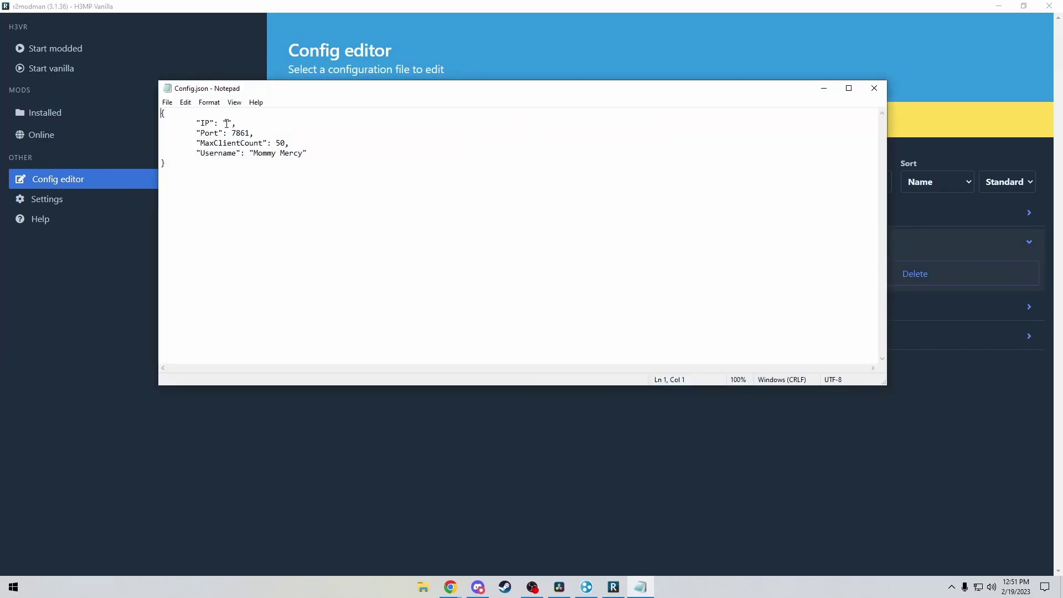
{"action": "type", "text": "25.72.240.45"}
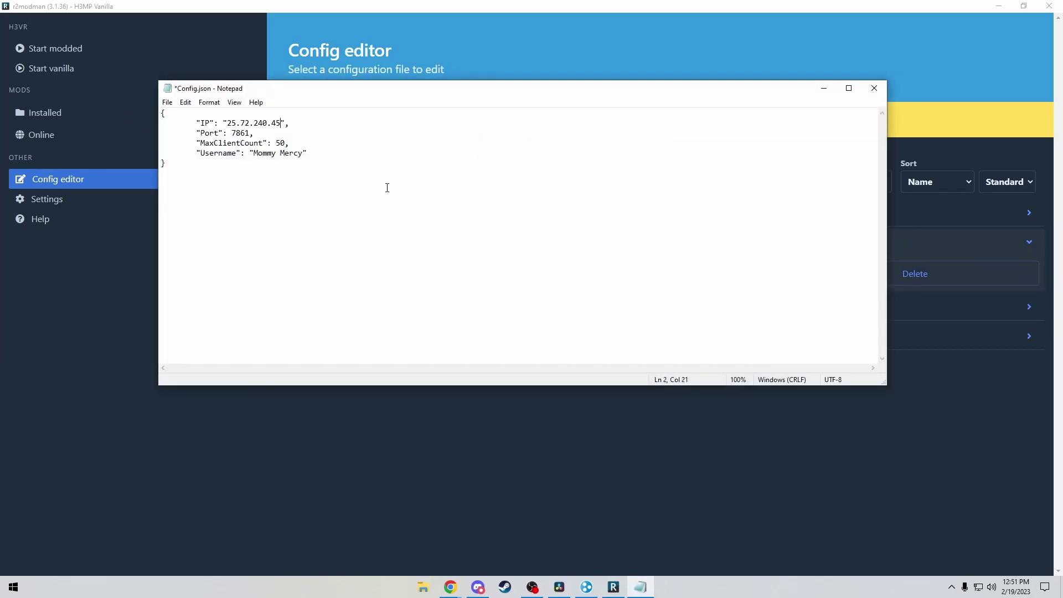